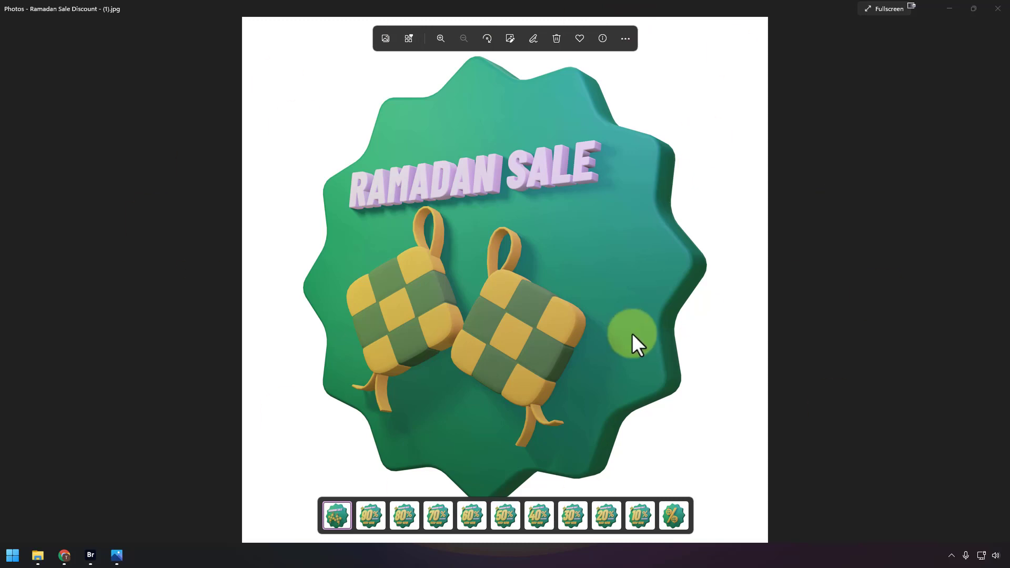
- Browse the Ramadan Sale Discount images through number (4), and close the photo viewer
{"action": "left_click", "coordinate": [365, 518]}
{"action": "left_click", "coordinate": [392, 514]}
{"action": "left_click", "coordinate": [441, 520]}
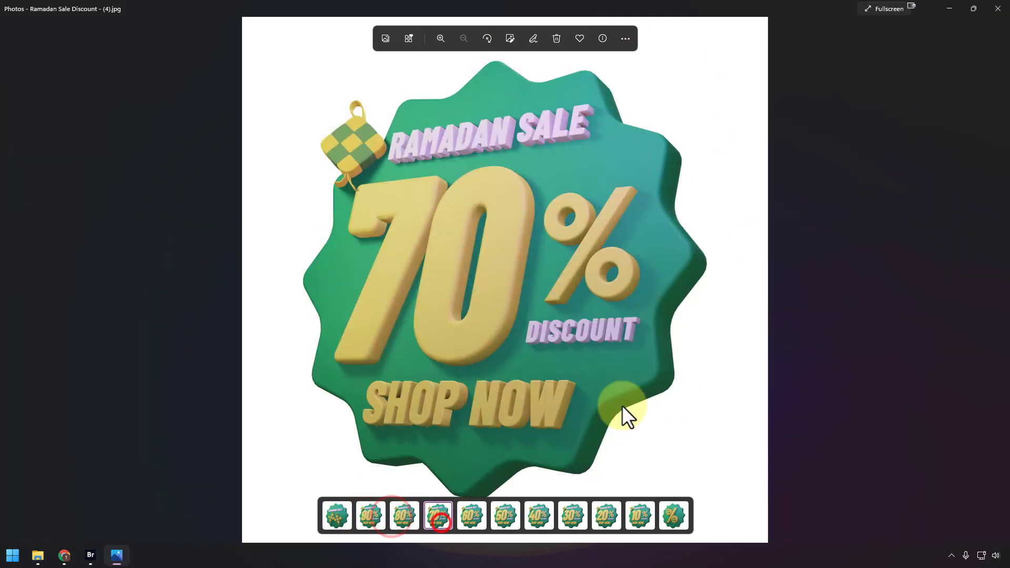
{"action": "left_click", "coordinate": [998, 8]}
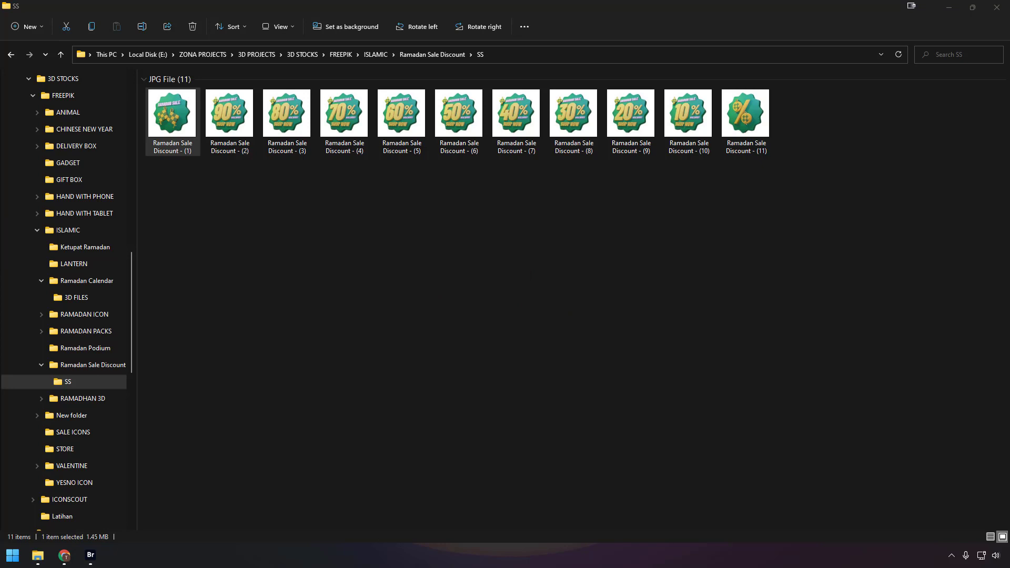
- Review the prepared Ramadan sale title and the comma-separated keyword list in the Notepad note
{"action": "left_click_drag", "start_coordinate": [371, 108], "coordinate": [587, 224]}
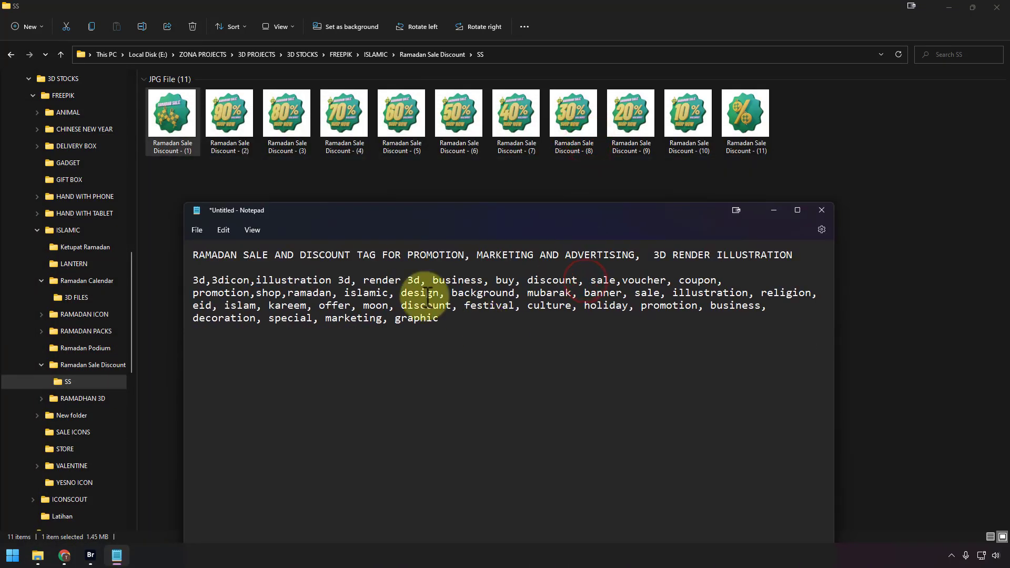
{"action": "left_click_drag", "start_coordinate": [800, 257], "coordinate": [164, 246]}
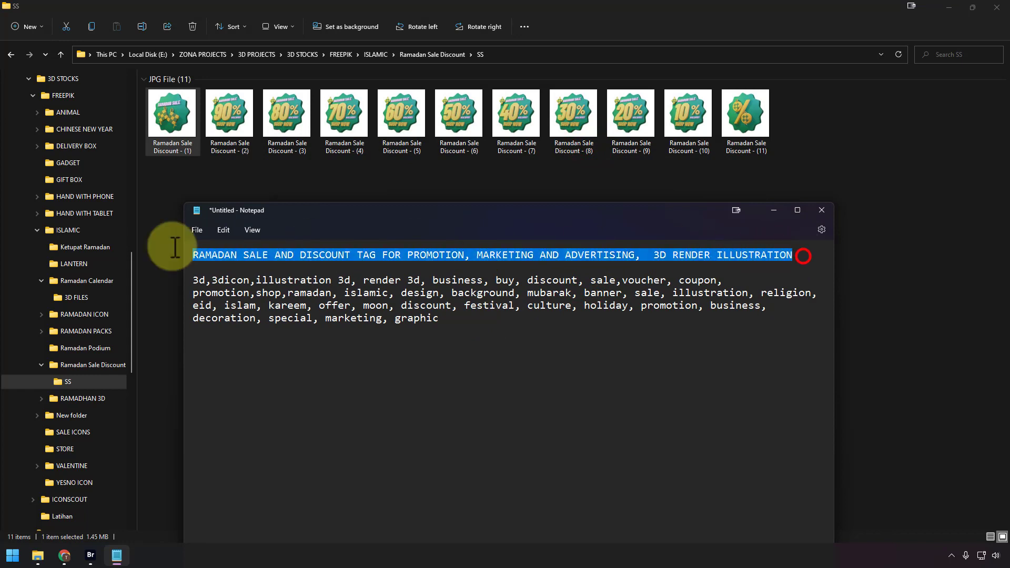
{"action": "left_click", "coordinate": [487, 329]}
{"action": "left_click_drag", "start_coordinate": [487, 329], "coordinate": [184, 281]}
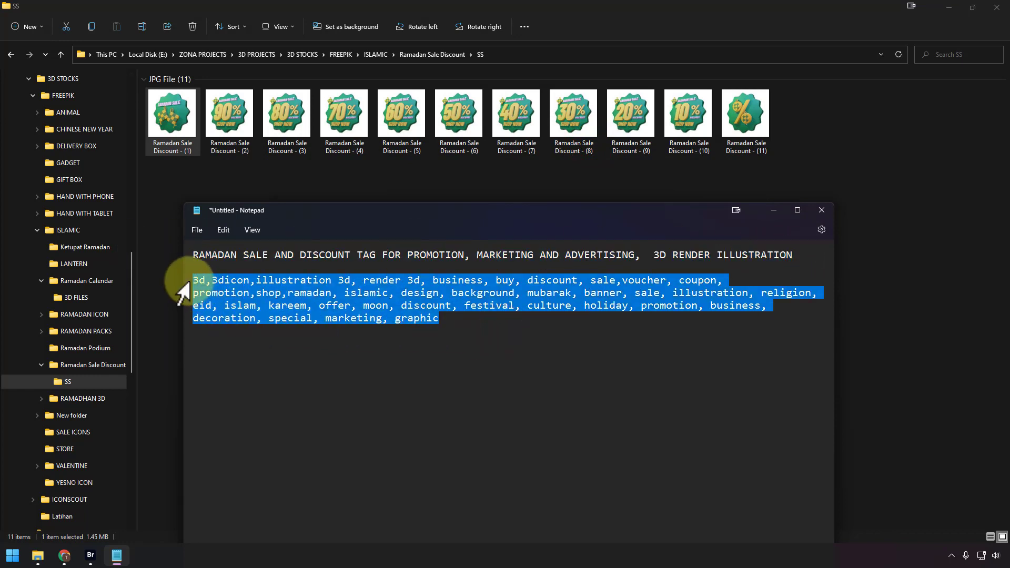
{"action": "left_click", "coordinate": [452, 323]}
{"action": "left_click_drag", "start_coordinate": [452, 322], "coordinate": [181, 284]}
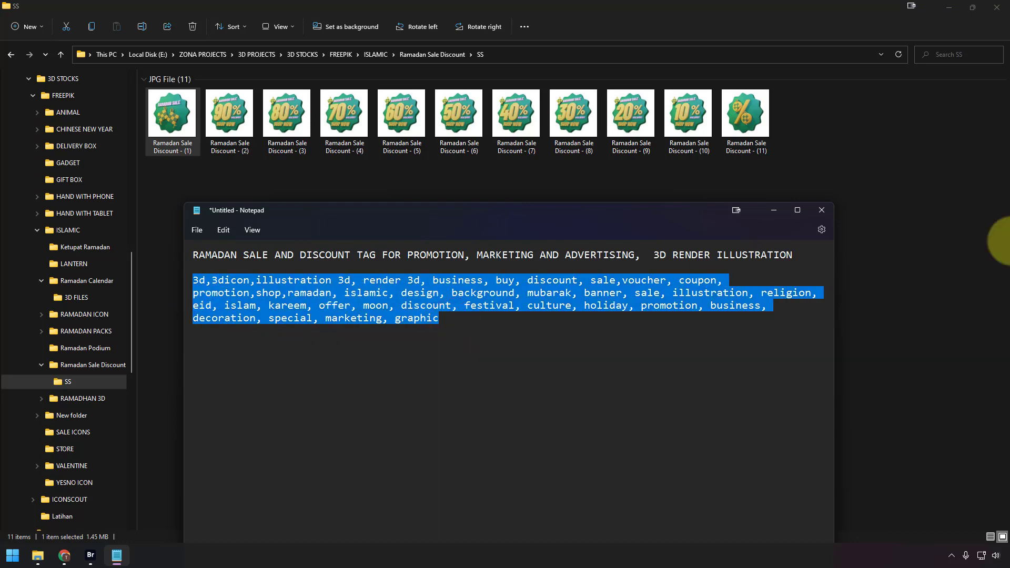
- Switch to Chrome and compare the Shutterstock pending items and Freepik unsubmitted files, examining the prayer beads image's description
{"action": "left_click", "coordinate": [948, 7]}
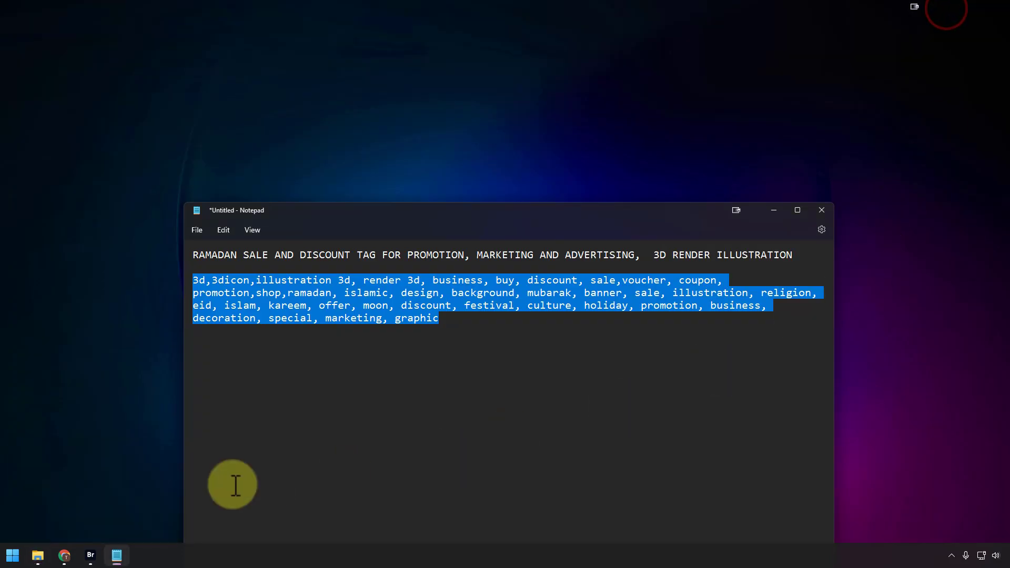
{"action": "left_click", "coordinate": [65, 556]}
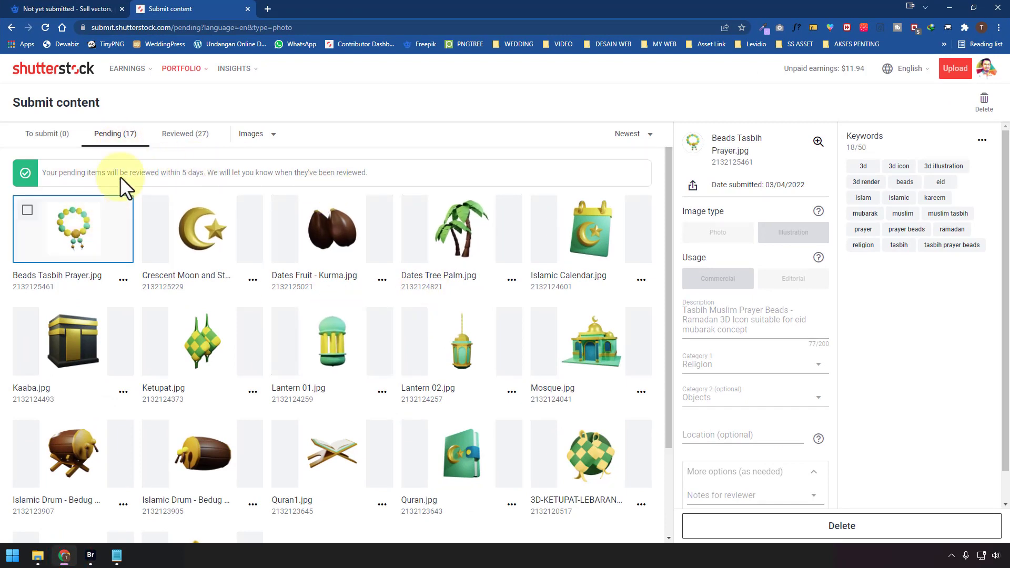
{"action": "left_click_drag", "start_coordinate": [238, 172], "coordinate": [162, 168]}
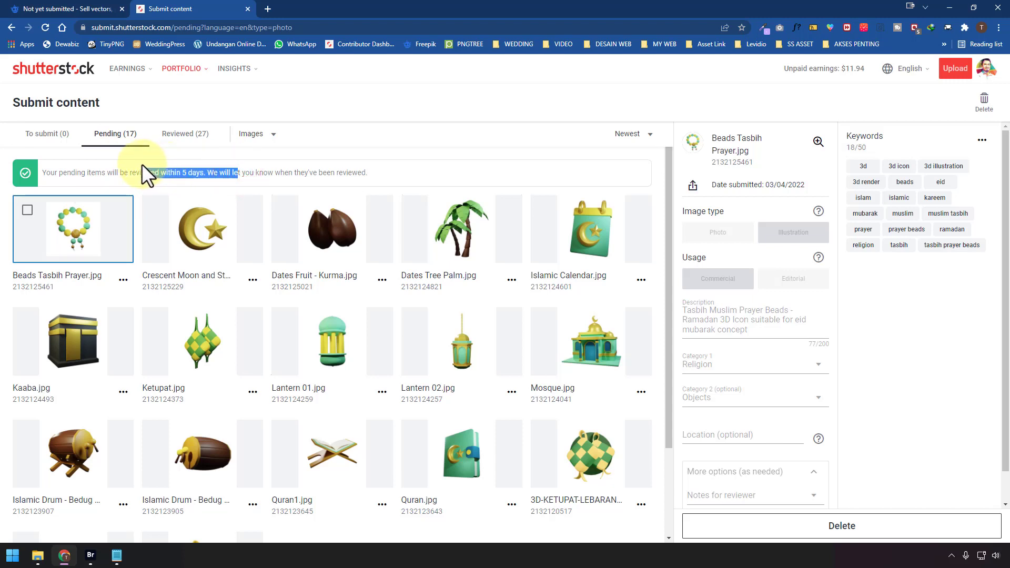
{"action": "left_click", "coordinate": [88, 8]}
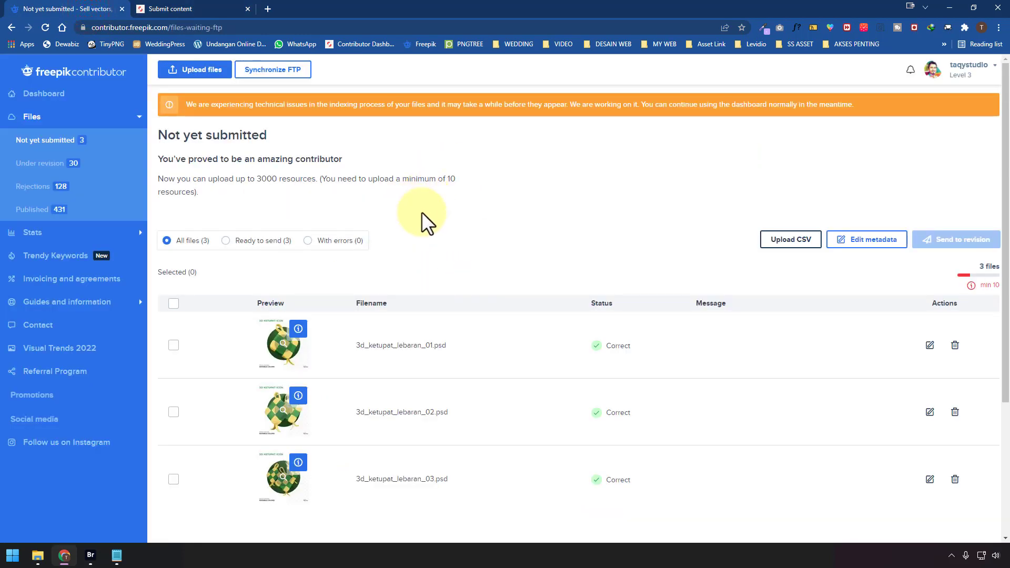
{"action": "left_click", "coordinate": [155, 9]}
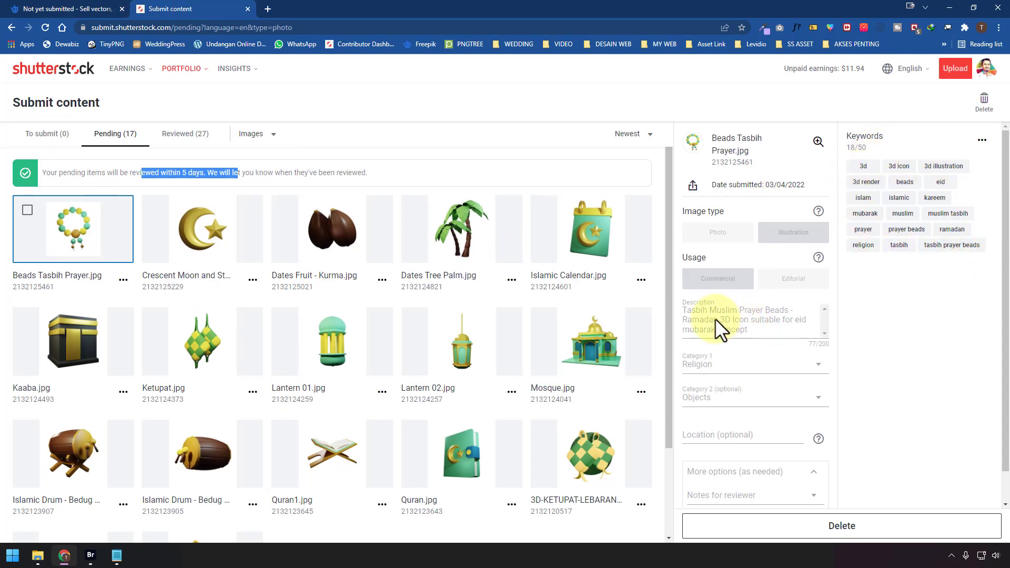
{"action": "triple_click", "coordinate": [747, 322]}
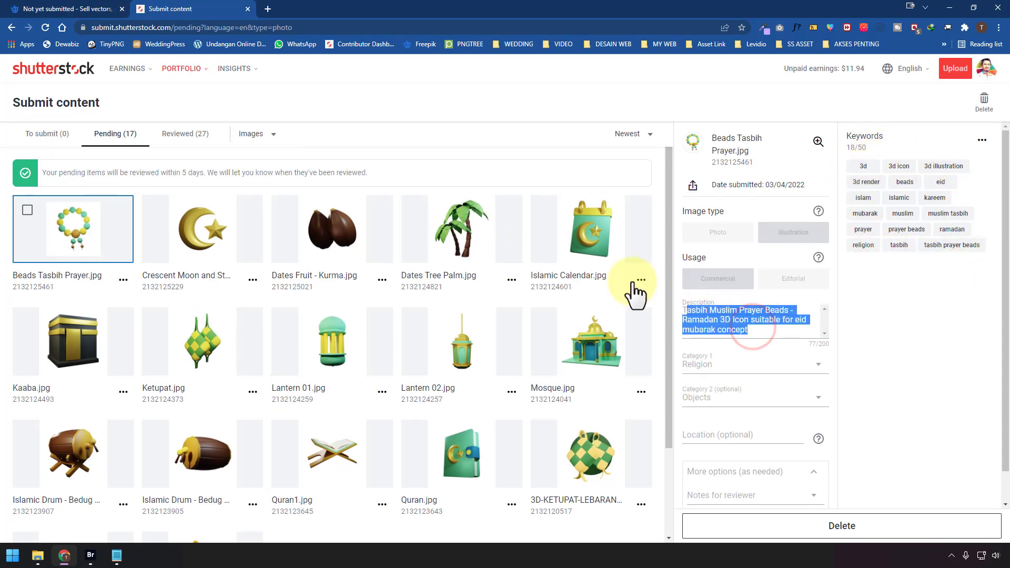
- Open the Freepik metadata editor from the unsubmitted files and examine the first ketupat file's title and tags
{"action": "left_click", "coordinate": [84, 9]}
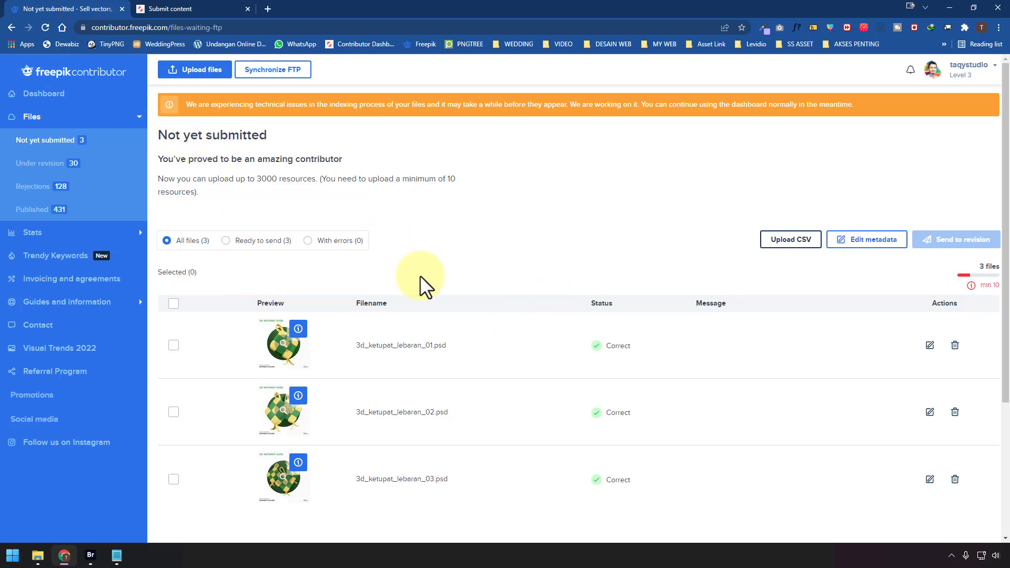
{"action": "left_click", "coordinate": [406, 348]}
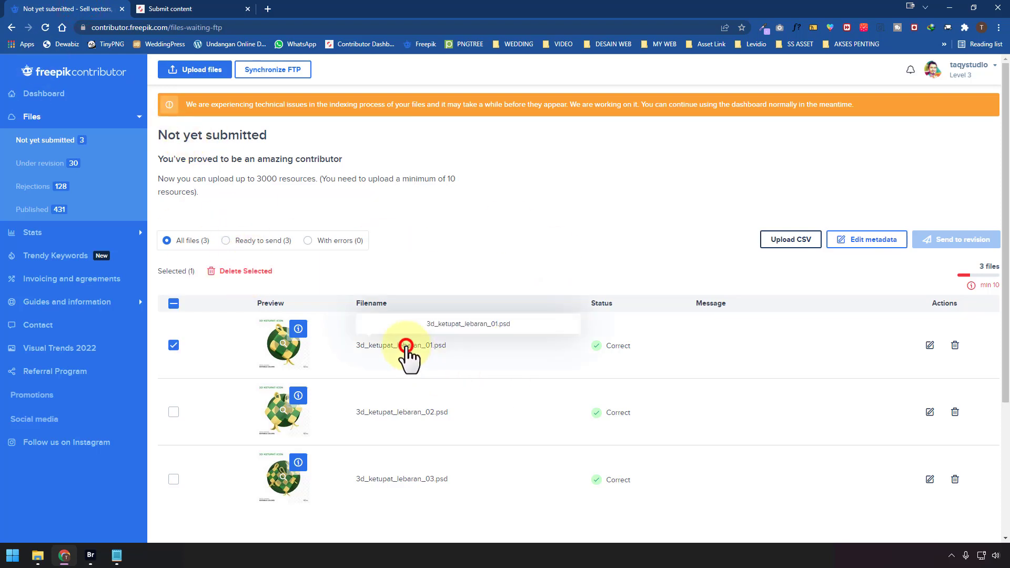
{"action": "left_click", "coordinate": [866, 243]}
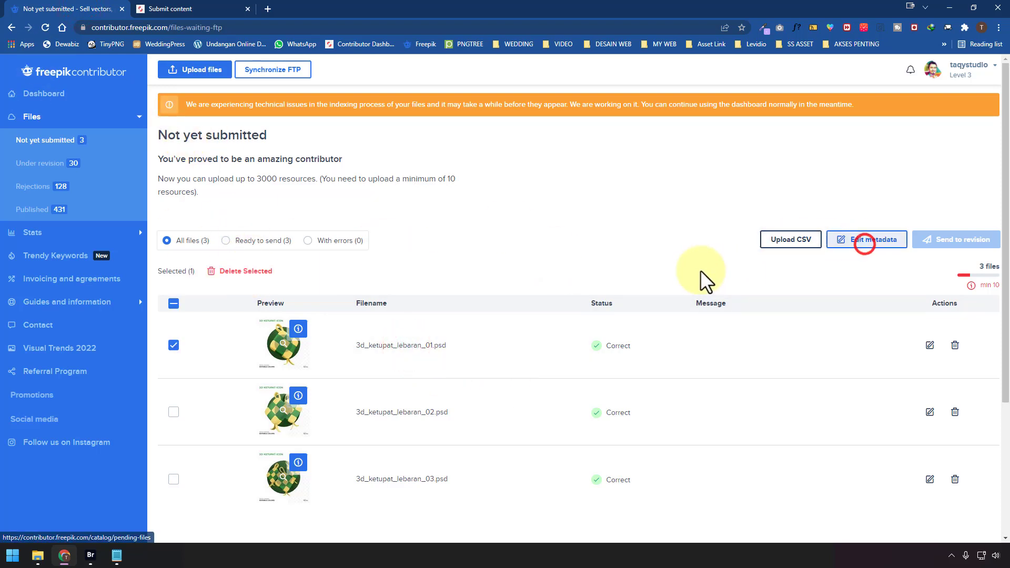
{"action": "left_click", "coordinate": [225, 244]}
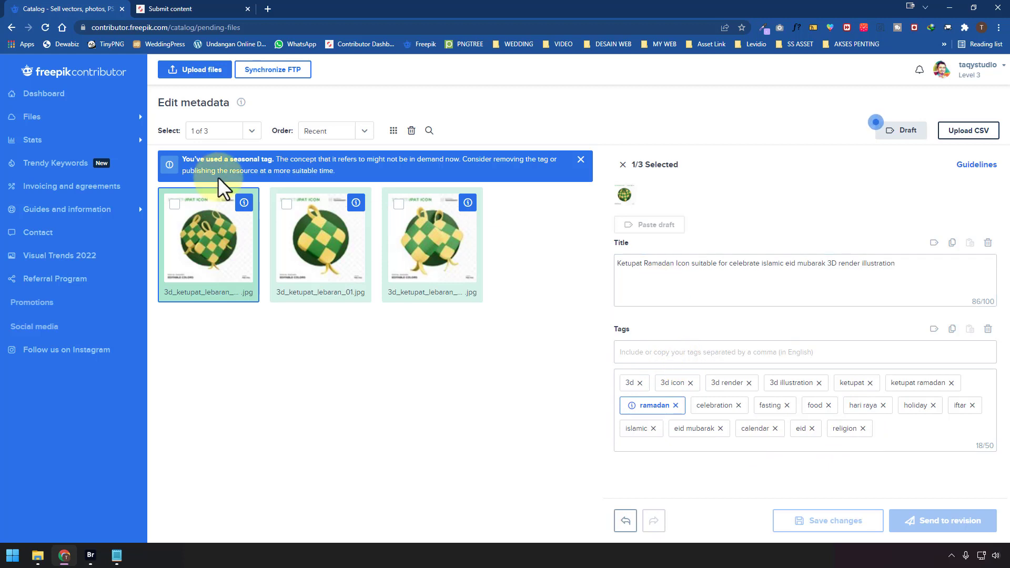
- Switch to File Explorer and check the detailed properties of Ramadan Sale Discount - (4) for a title and tags
{"action": "left_click", "coordinate": [56, 551]}
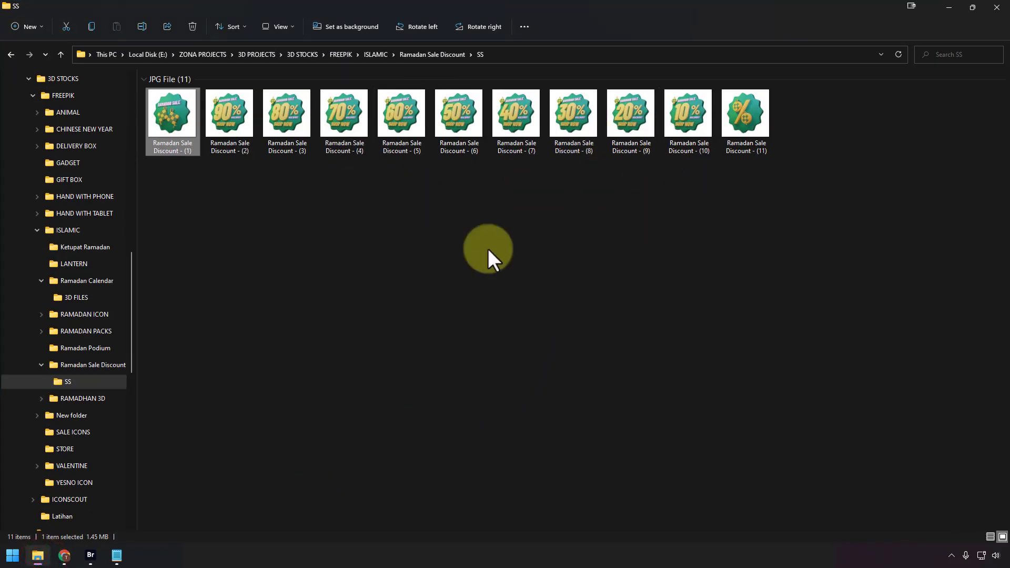
{"action": "left_click", "coordinate": [348, 131]}
{"action": "key", "text": "Menu"}
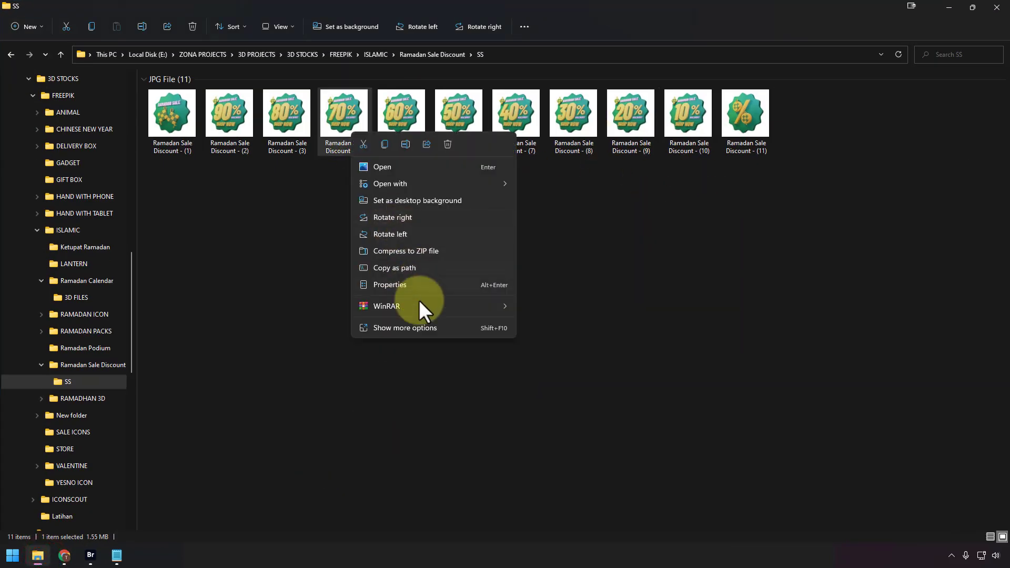
{"action": "left_click", "coordinate": [418, 328]}
{"action": "left_click", "coordinate": [481, 535]}
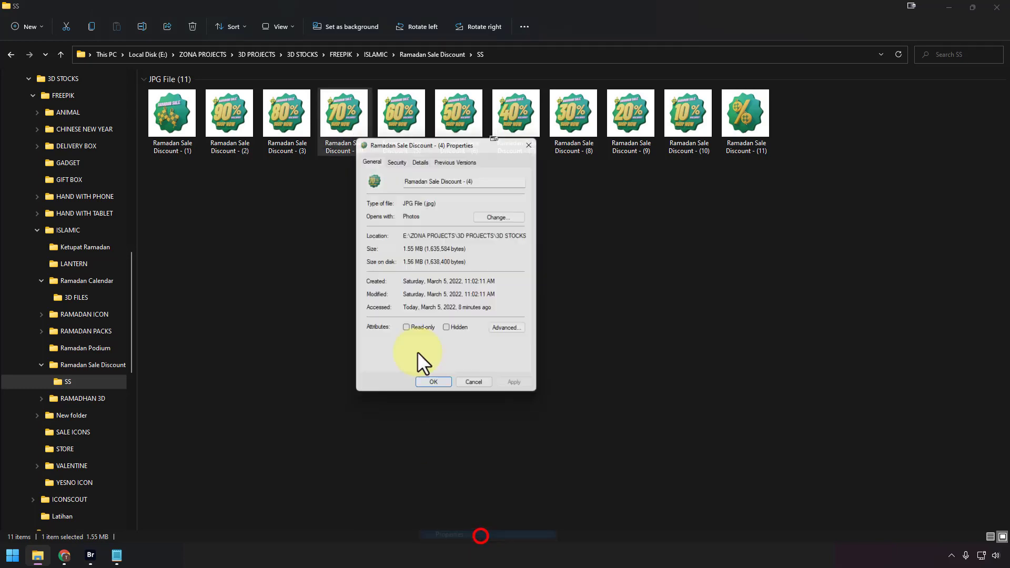
{"action": "left_click", "coordinate": [420, 157]}
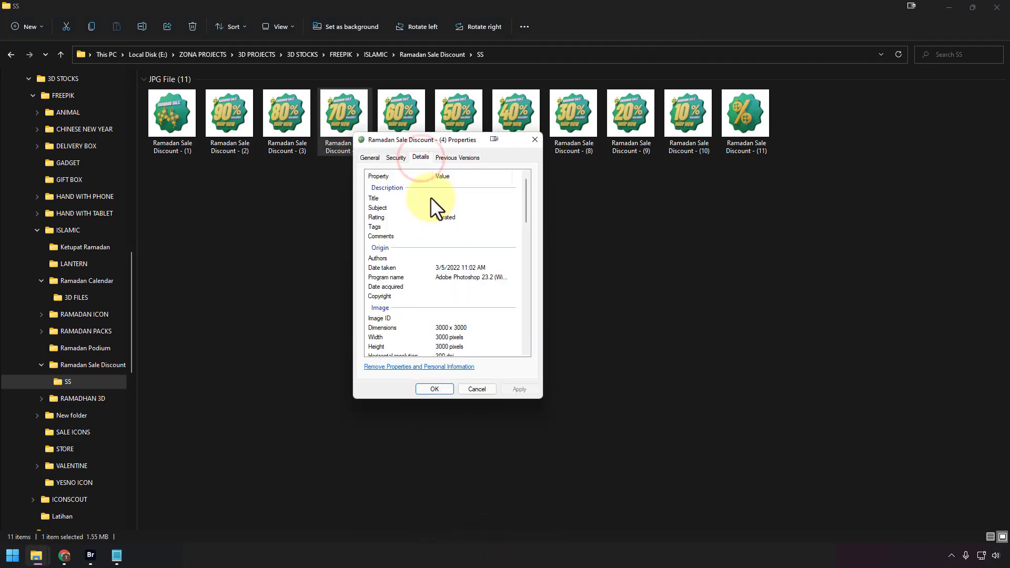
{"action": "left_click", "coordinate": [477, 389]}
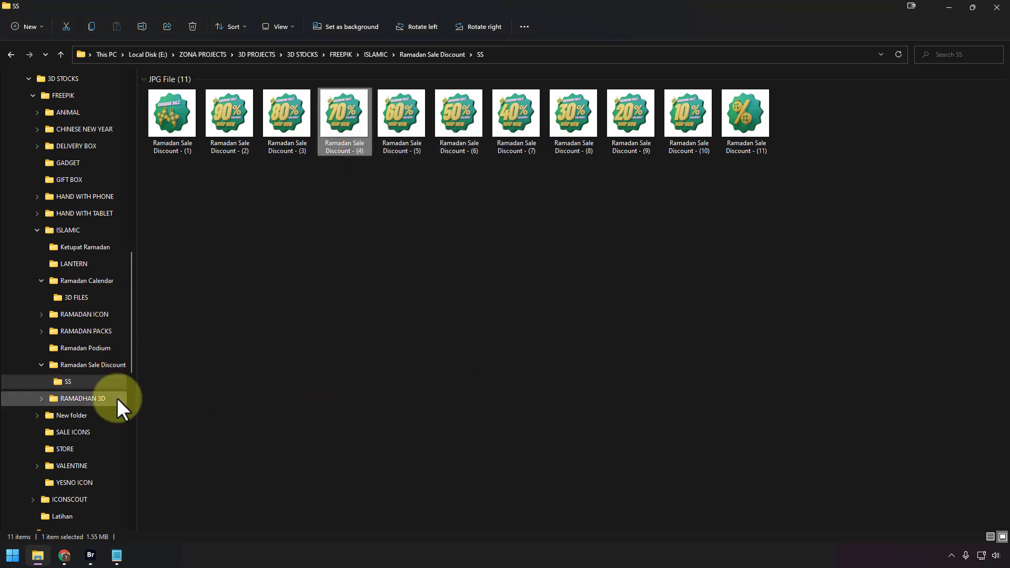
- In the RAMADAN PACKS folder, examine the subject and tags in the 3D-BEDUG-01 JPG's detailed properties, leaving them unedited
{"action": "left_click", "coordinate": [115, 336]}
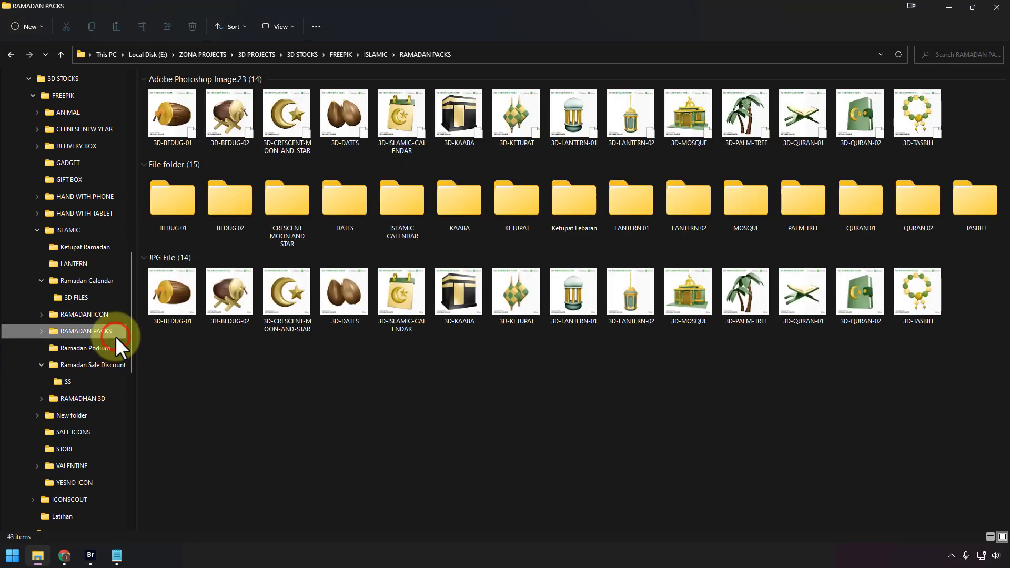
{"action": "right_click", "coordinate": [182, 296]}
{"action": "left_click", "coordinate": [250, 451]}
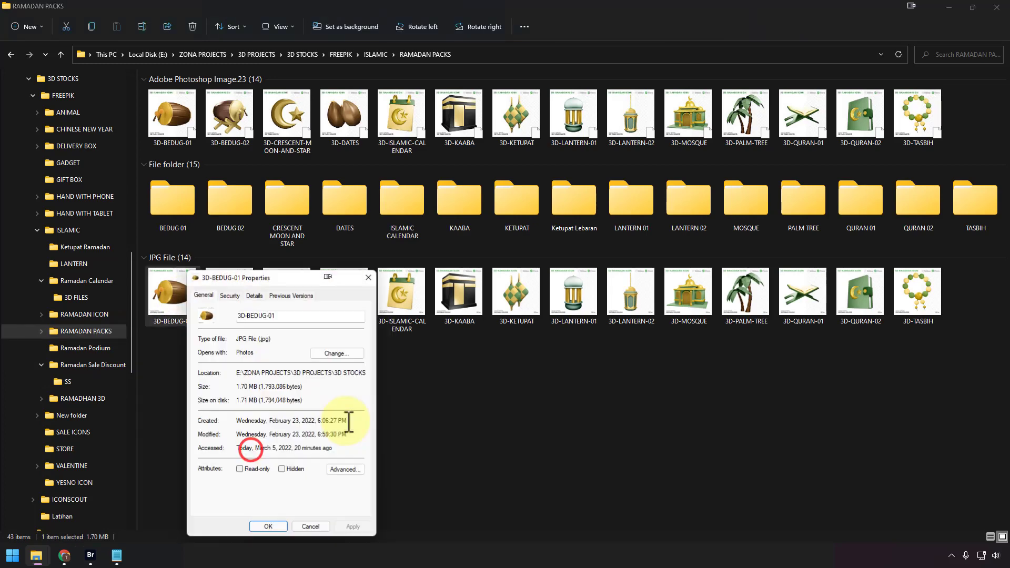
{"action": "left_click", "coordinate": [262, 293]}
{"action": "left_click_drag", "start_coordinate": [267, 279], "coordinate": [309, 227]}
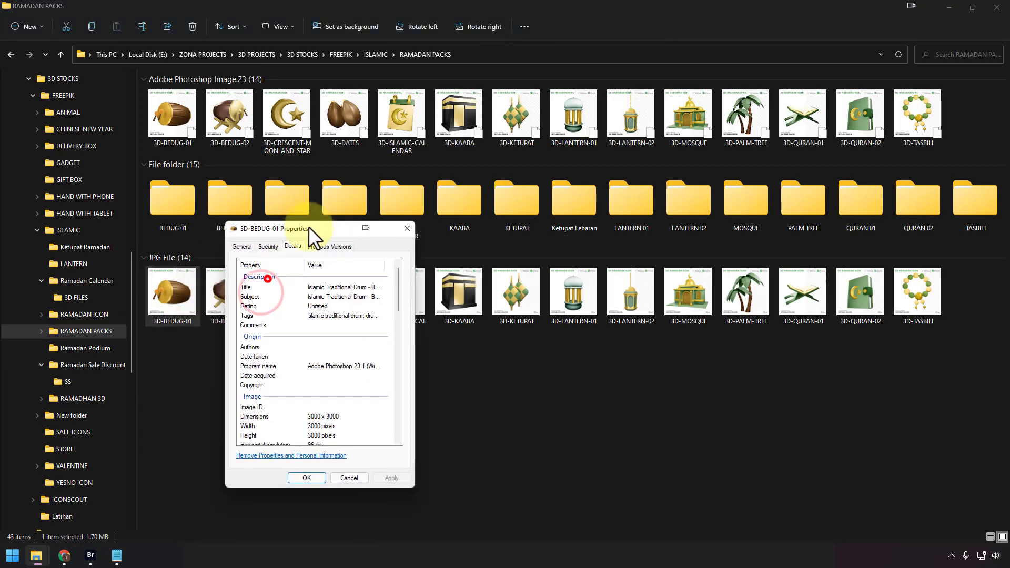
{"action": "left_click", "coordinate": [339, 292]}
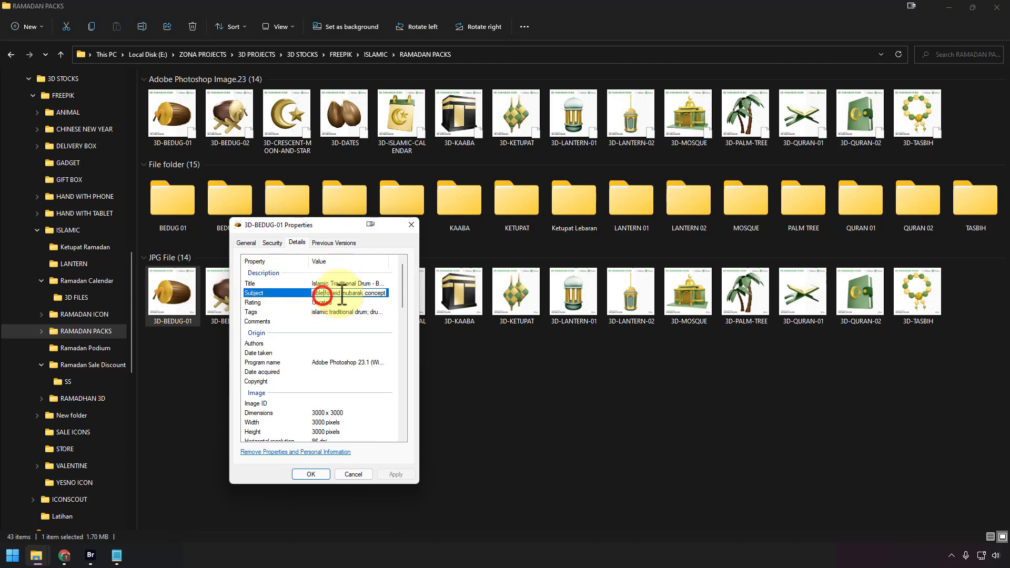
{"action": "left_click", "coordinate": [322, 311]}
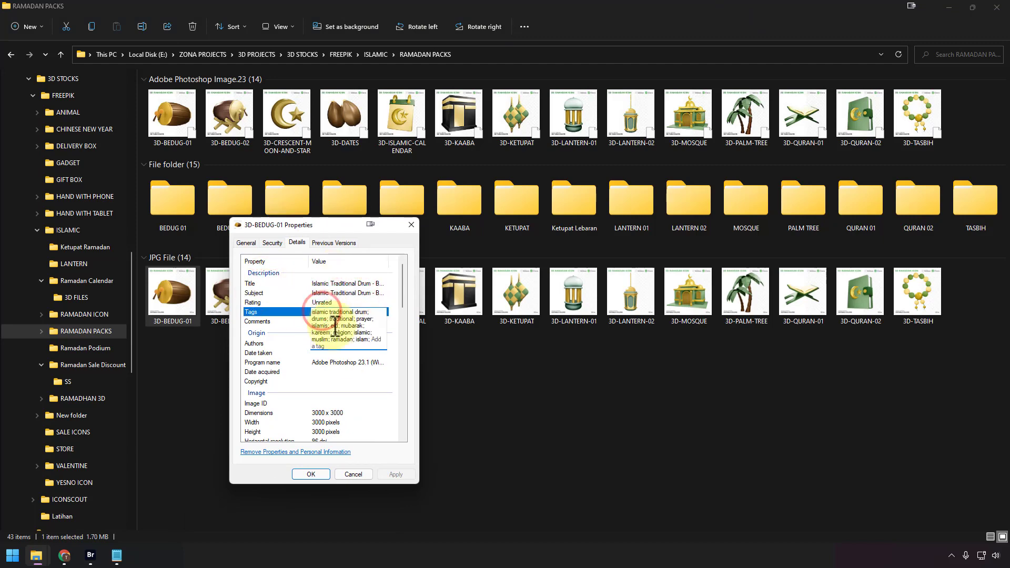
{"action": "left_click", "coordinate": [362, 475]}
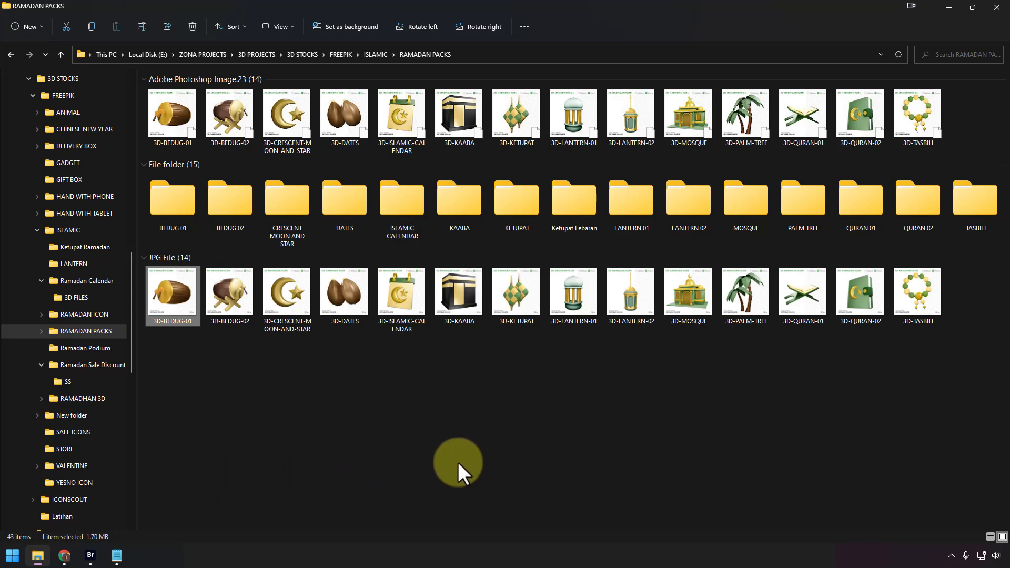
- Switch to Adobe Bridge and select all Ramadan Sale Discount images from (1) to (11) in the Metadata workspace
{"action": "left_click", "coordinate": [90, 555]}
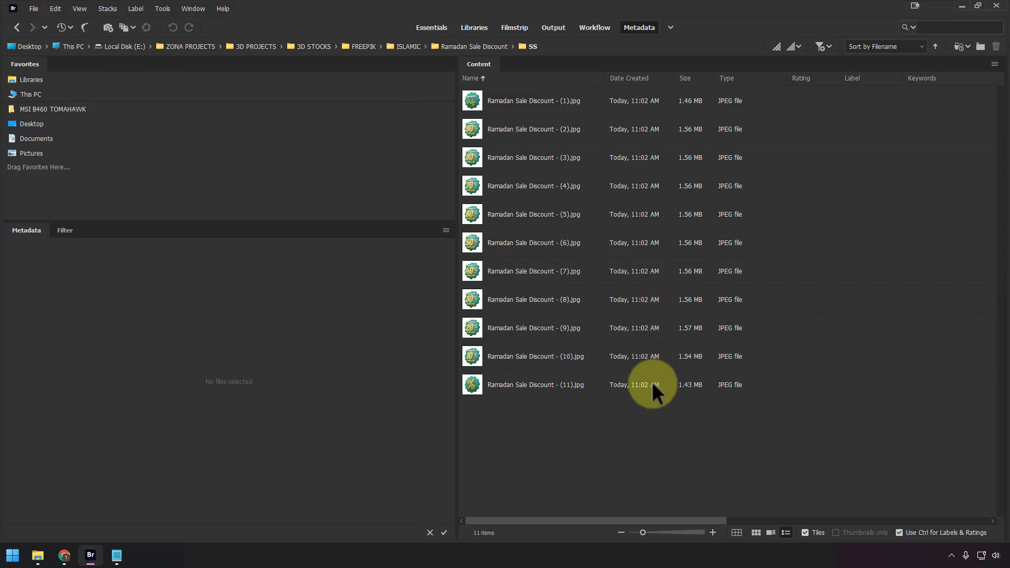
{"action": "left_click", "coordinate": [645, 28]}
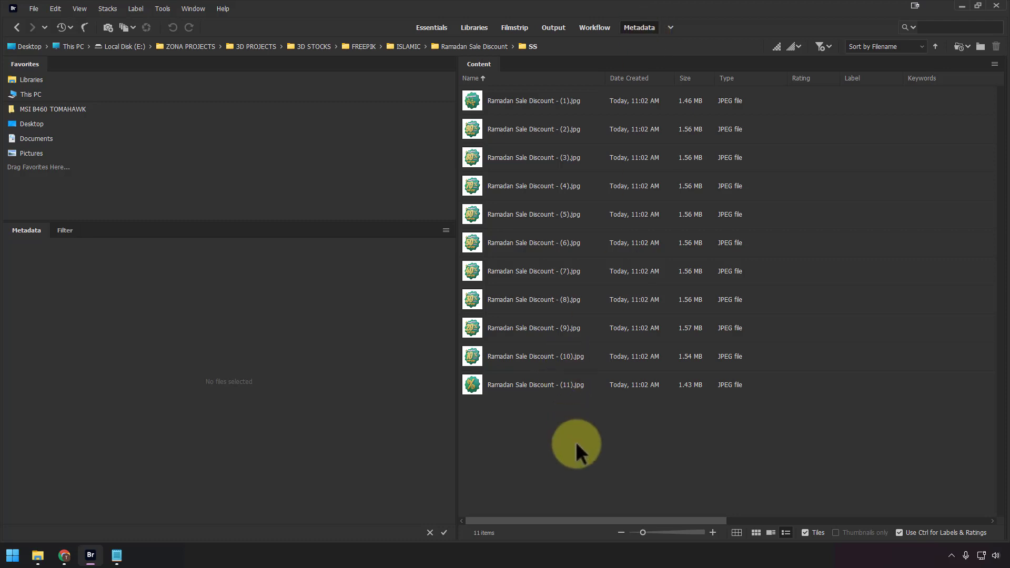
{"action": "left_click", "coordinate": [533, 95]}
{"action": "left_click", "coordinate": [528, 383], "text": "shift"}
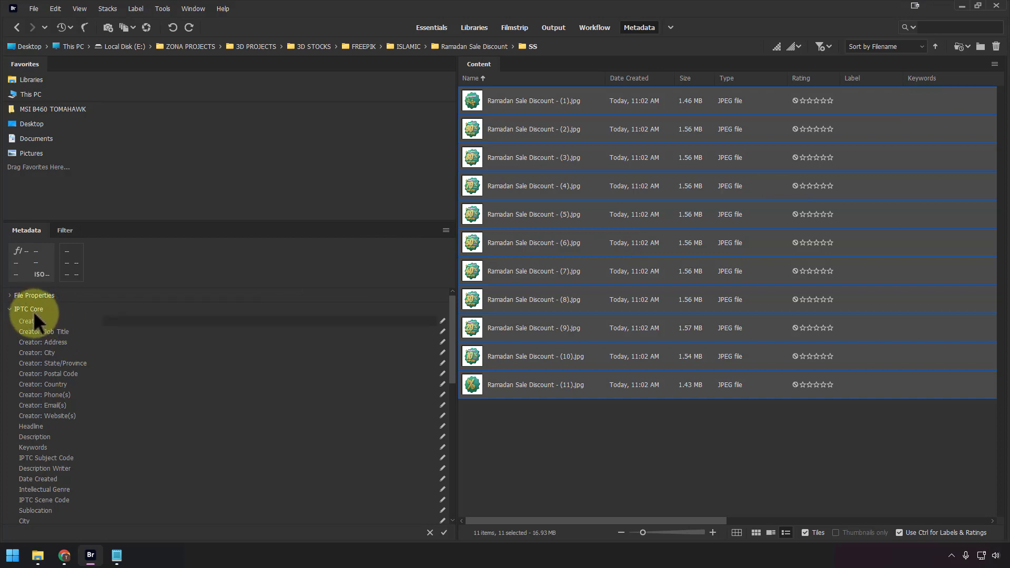
{"action": "left_click", "coordinate": [11, 310]}
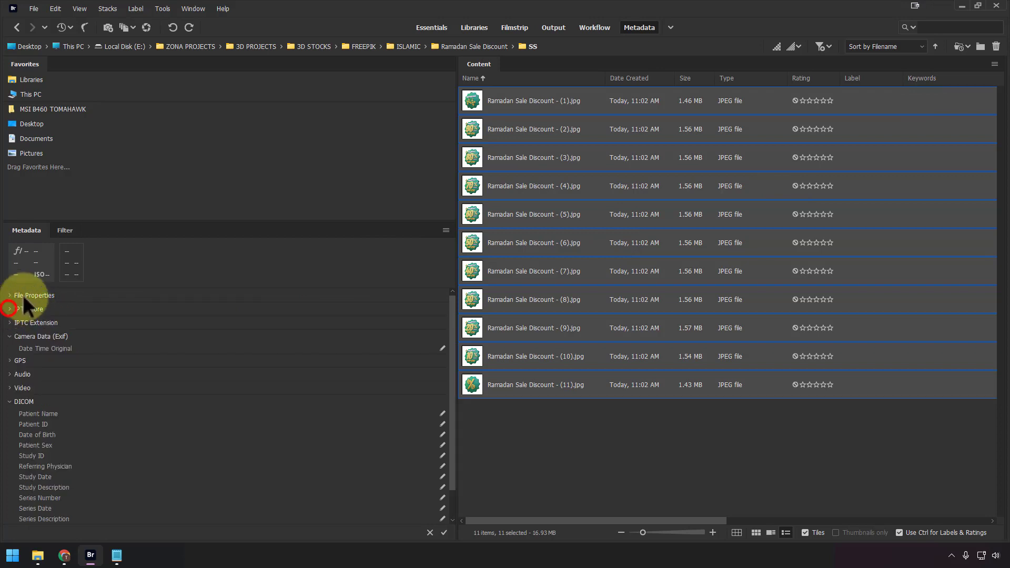
{"action": "left_click", "coordinate": [10, 295]}
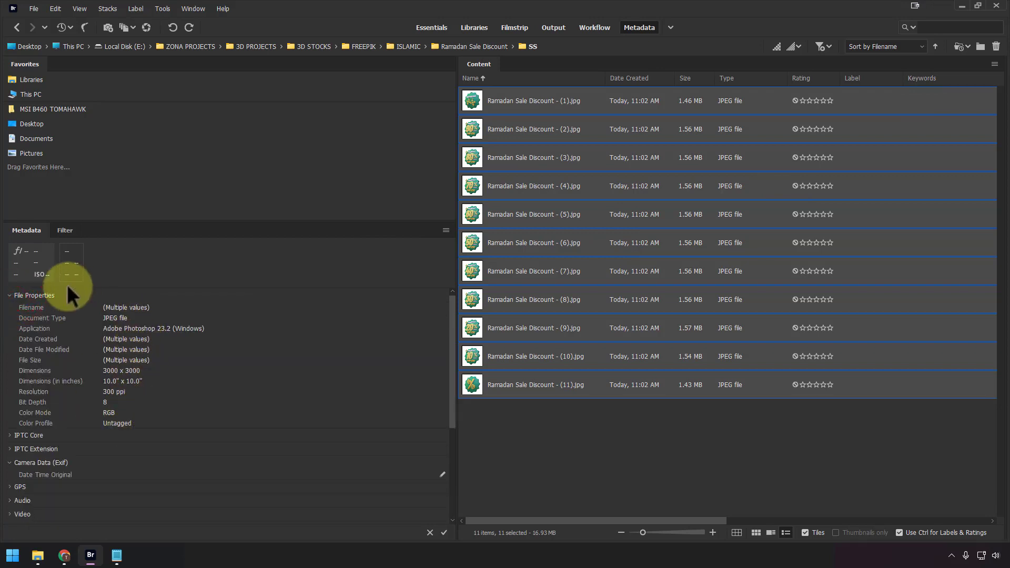
{"action": "left_click", "coordinate": [14, 295]}
{"action": "left_click", "coordinate": [39, 307]}
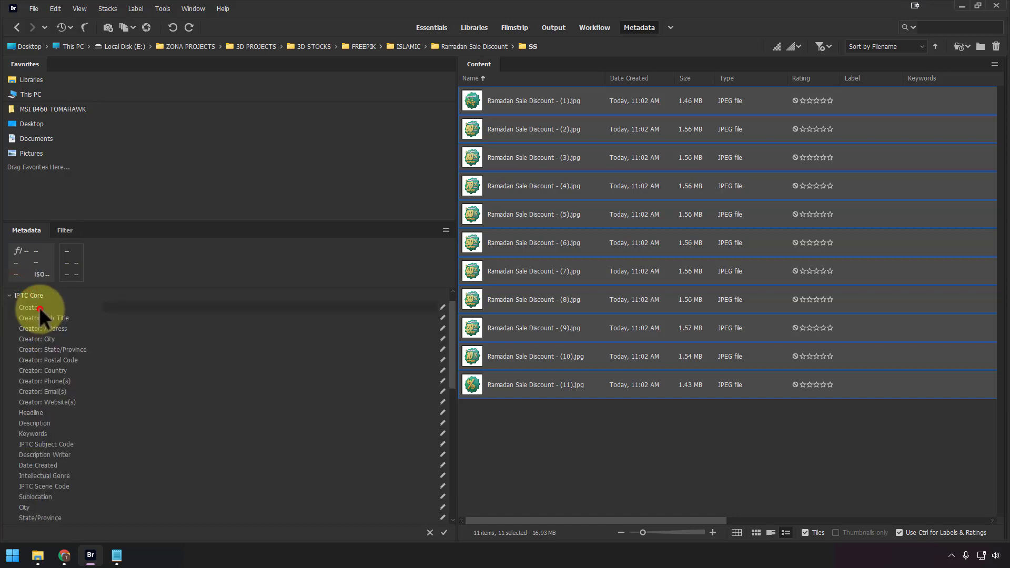
- Copy Notepad's line "RAMADAN SALE AND DISCOUNT TAG FOR PROMOTION, MARKETING AND ADVERTISING, 3D RENDER ILLUSTRATION" into the selected images' IPTC Core Description and Title
{"action": "scroll", "coordinate": [97, 353], "scroll_direction": "down", "scroll_amount": 2}
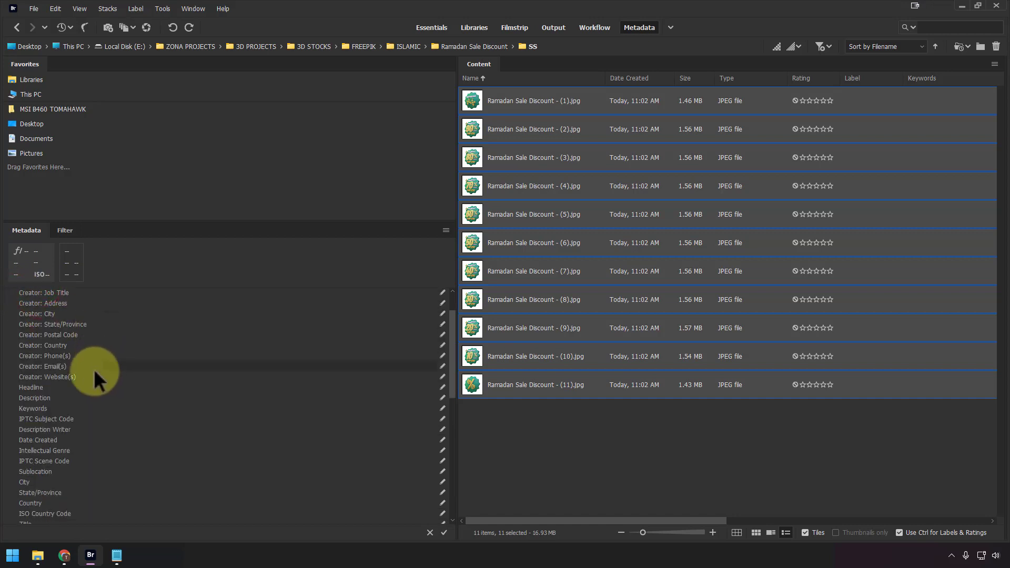
{"action": "left_click", "coordinate": [111, 397]}
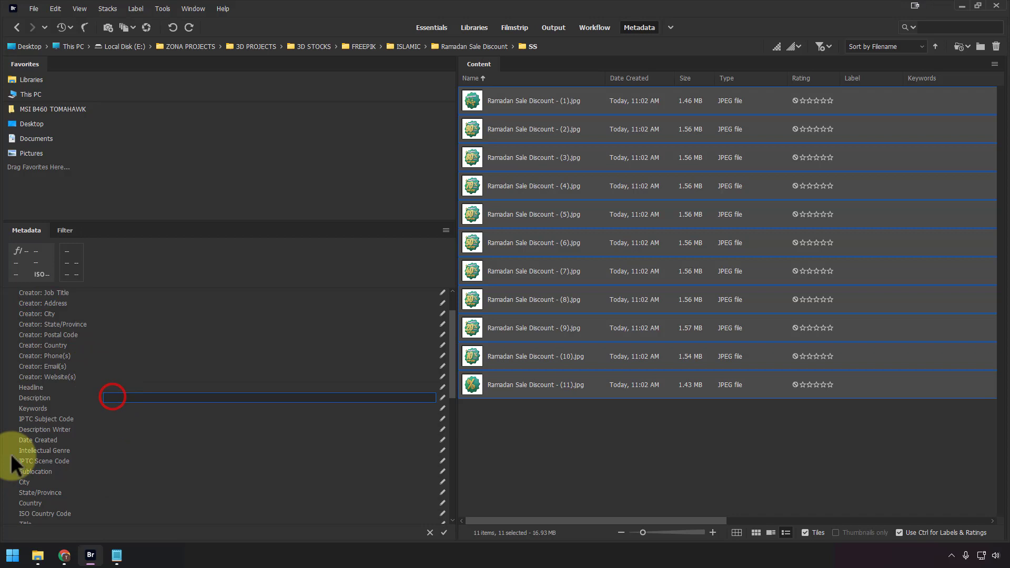
{"action": "left_click", "coordinate": [116, 556]}
{"action": "left_click_drag", "start_coordinate": [795, 258], "coordinate": [185, 244]}
{"action": "key", "text": "ctrl+c"}
{"action": "left_click", "coordinate": [122, 364]}
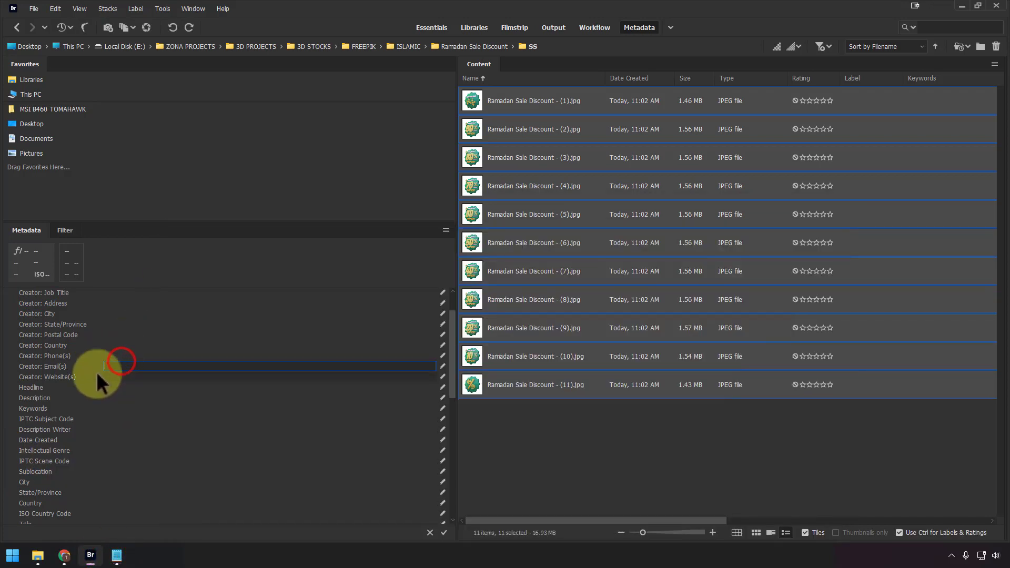
{"action": "left_click", "coordinate": [112, 396]}
{"action": "key", "text": "ctrl+v"}
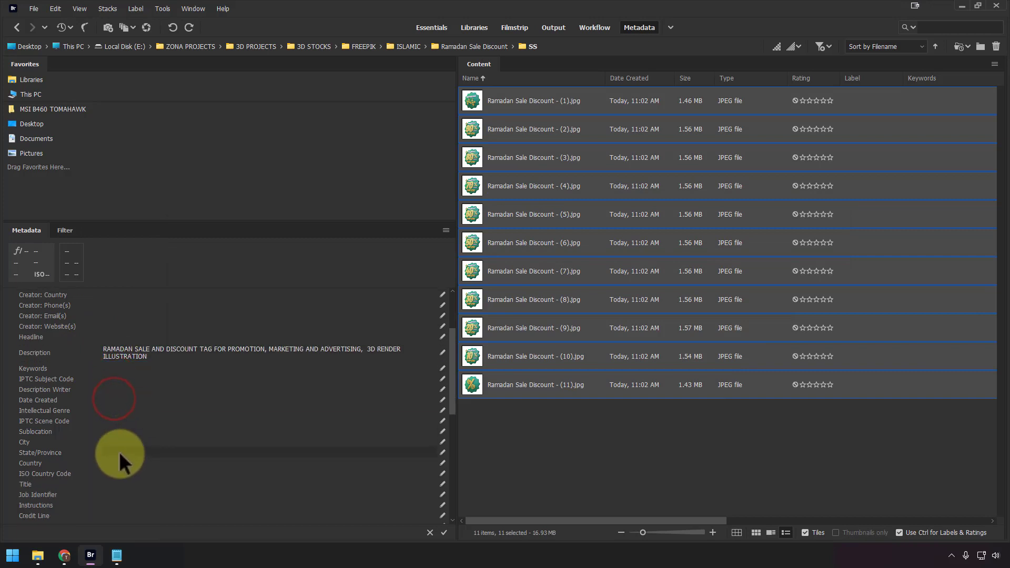
{"action": "scroll", "coordinate": [119, 452], "scroll_direction": "down", "scroll_amount": 3}
{"action": "key", "text": "ctrl+v"}
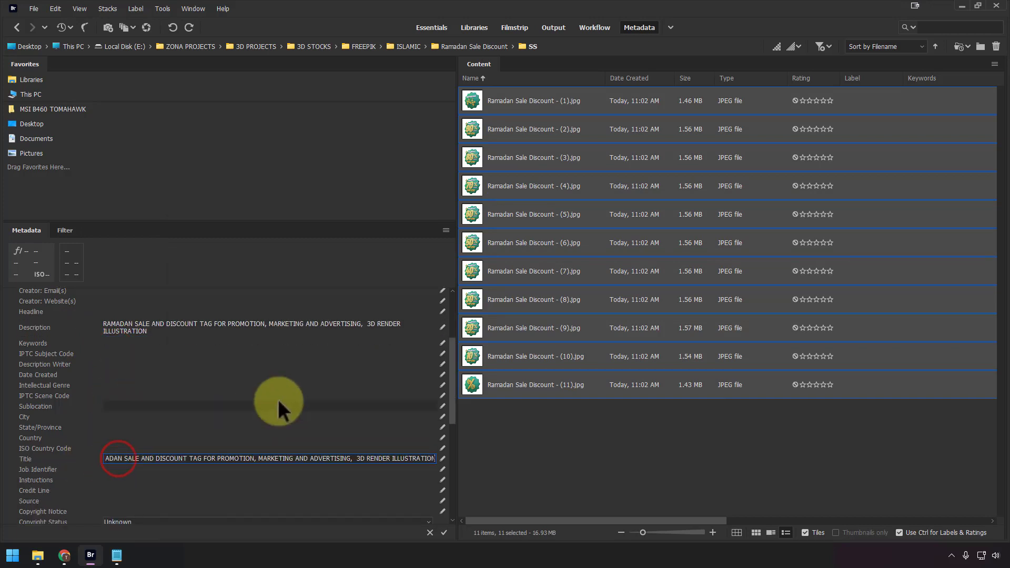
- Copy Notepad's keyword list, from "3d" to "graphic", into the IPTC Core Keywords and apply the metadata to all selected images
{"action": "left_click", "coordinate": [115, 556]}
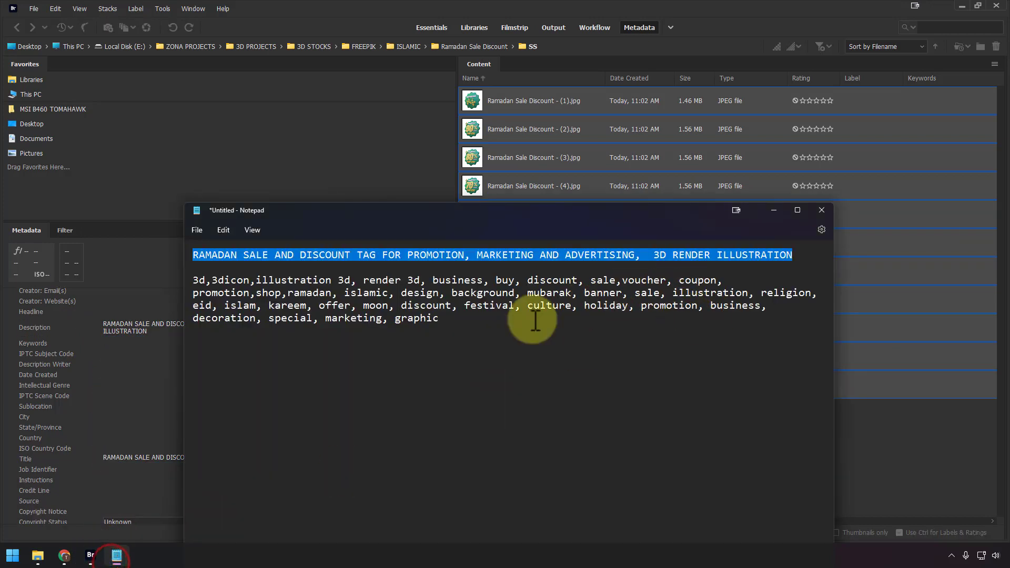
{"action": "left_click_drag", "start_coordinate": [463, 320], "coordinate": [184, 286]}
{"action": "right_click", "coordinate": [242, 298]}
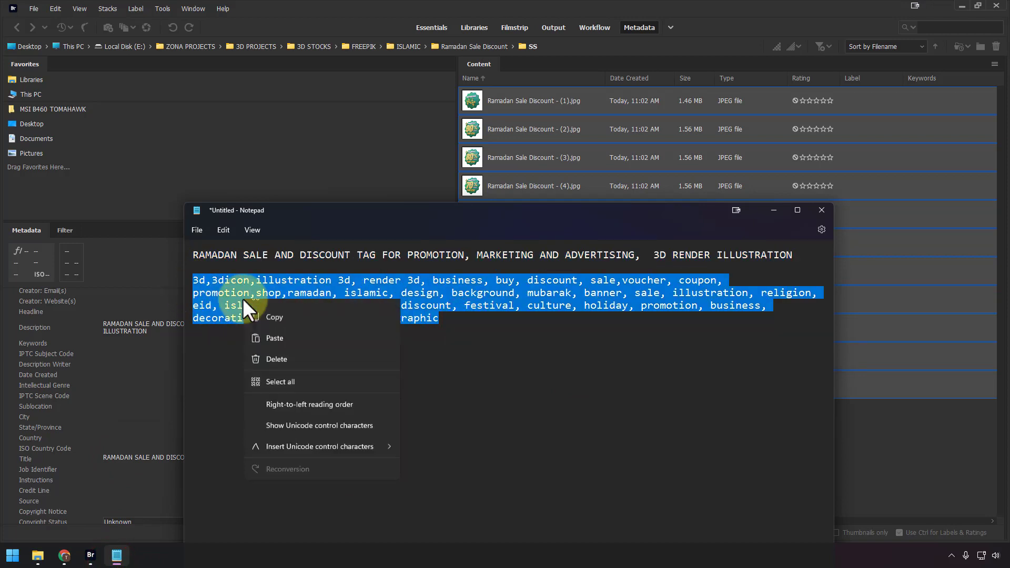
{"action": "left_click", "coordinate": [285, 353]}
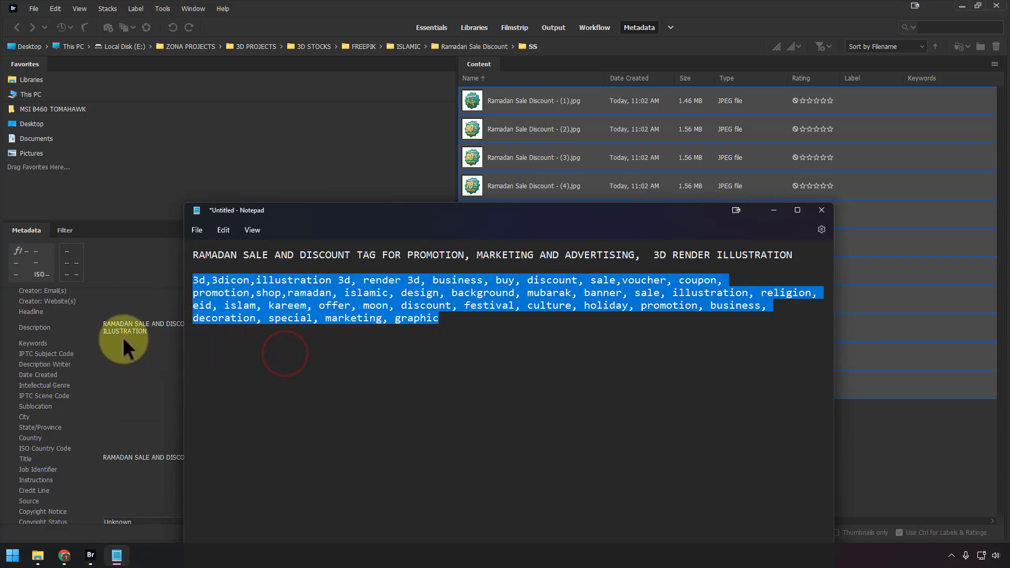
{"action": "left_click", "coordinate": [122, 341]}
{"action": "key", "text": "ctrl+v"}
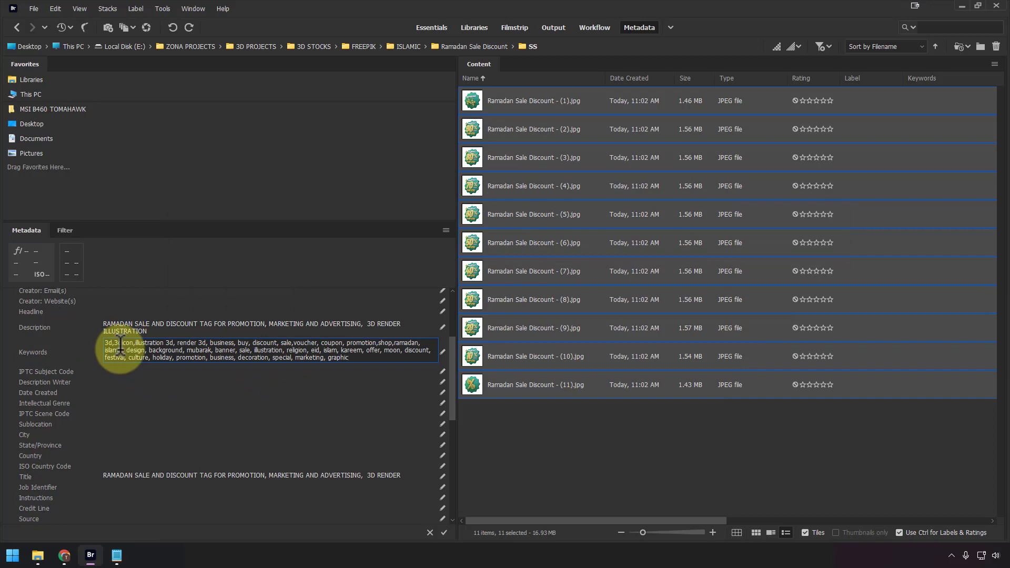
{"action": "key", "text": "Return"}
{"action": "scroll", "coordinate": [64, 330], "scroll_direction": "up", "scroll_amount": 5}
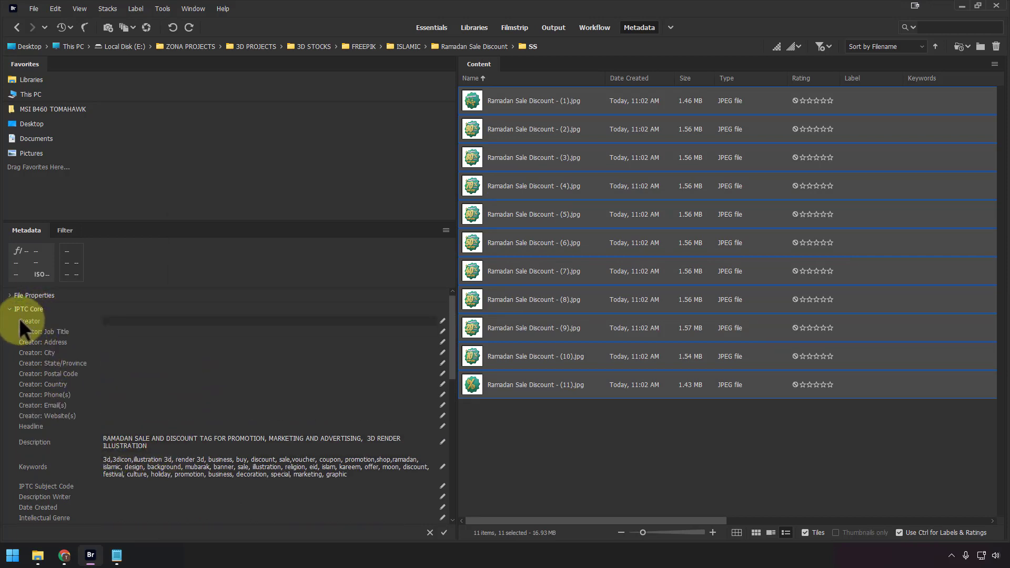
{"action": "scroll", "coordinate": [46, 308], "scroll_direction": "down", "scroll_amount": 4}
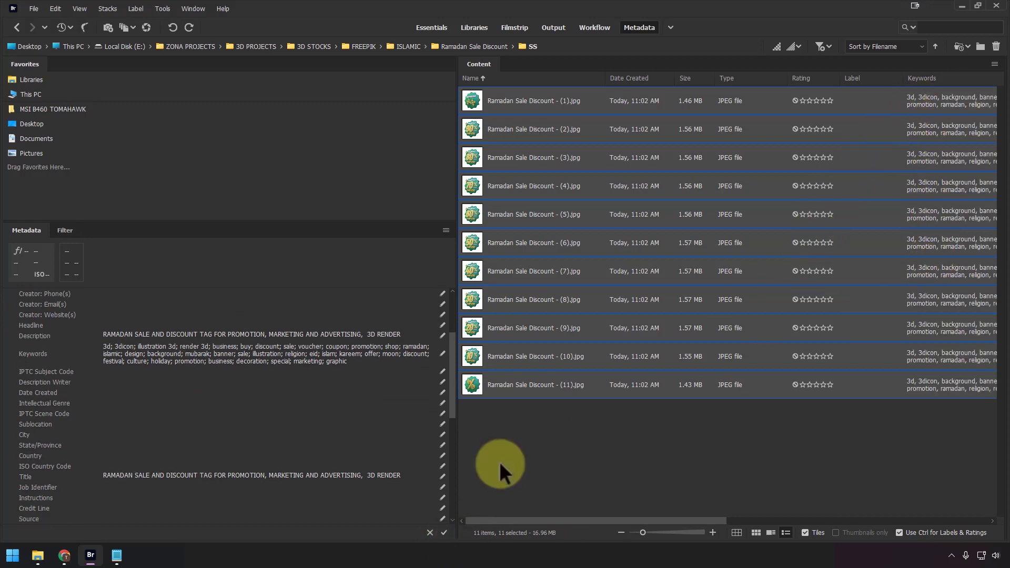
{"action": "left_click_drag", "start_coordinate": [510, 519], "coordinate": [619, 520]}
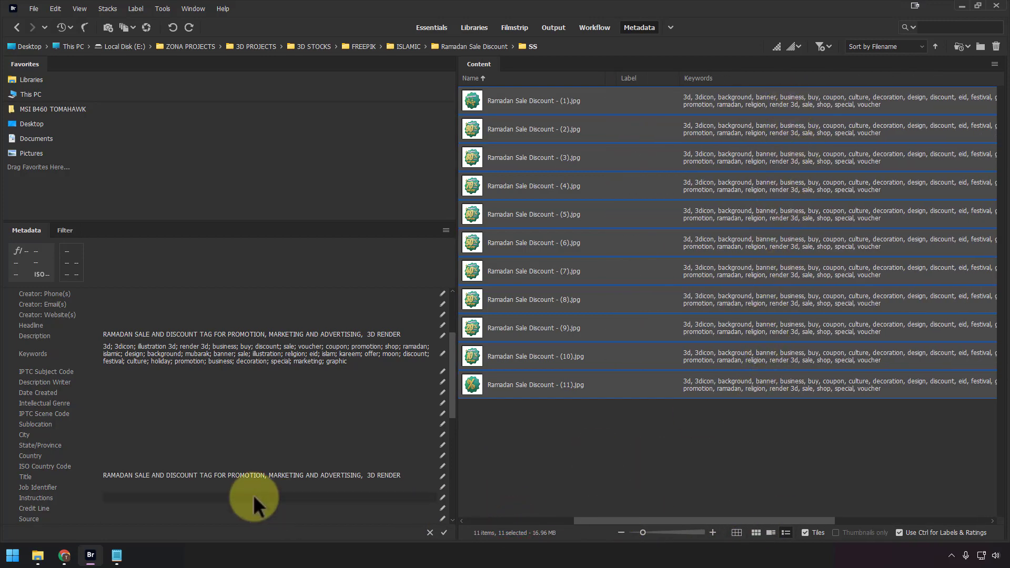
- In File Explorer, check the title, subject and tags in the detailed properties of Ramadan Sale Discount - (1) in the SS folder
{"action": "left_click", "coordinate": [38, 554]}
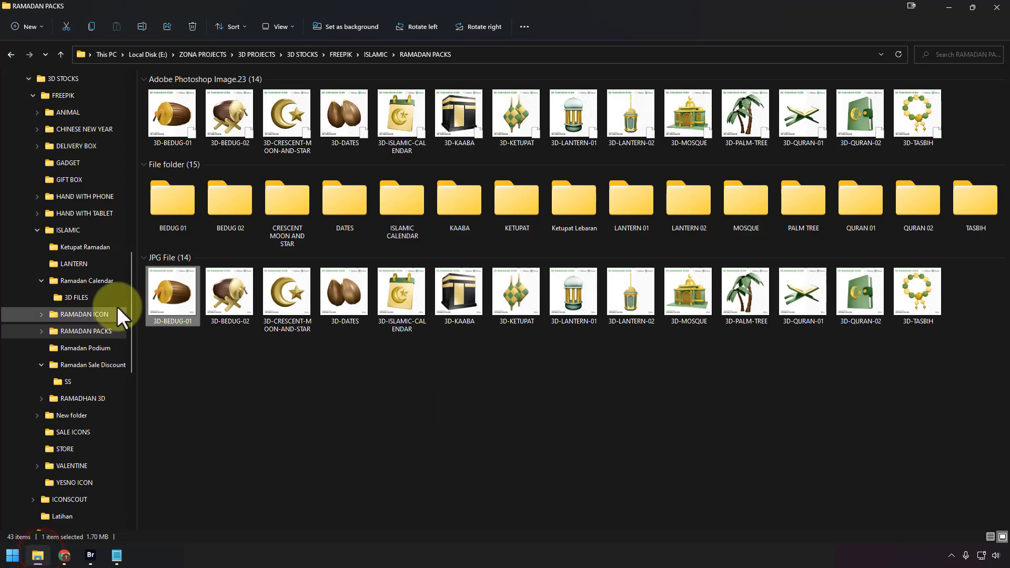
{"action": "left_click", "coordinate": [112, 381]}
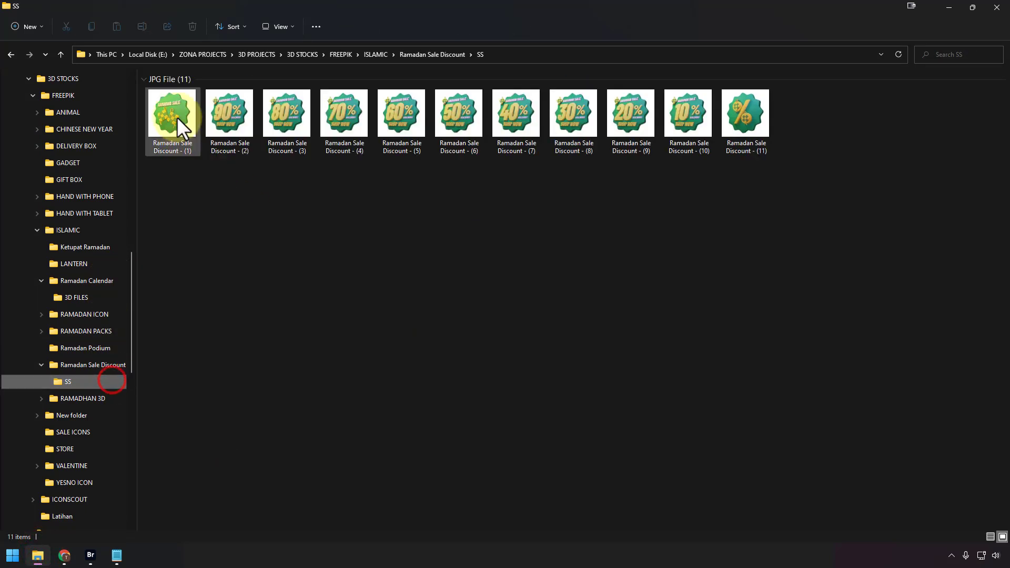
{"action": "right_click", "coordinate": [177, 117]}
{"action": "left_click", "coordinate": [235, 277]}
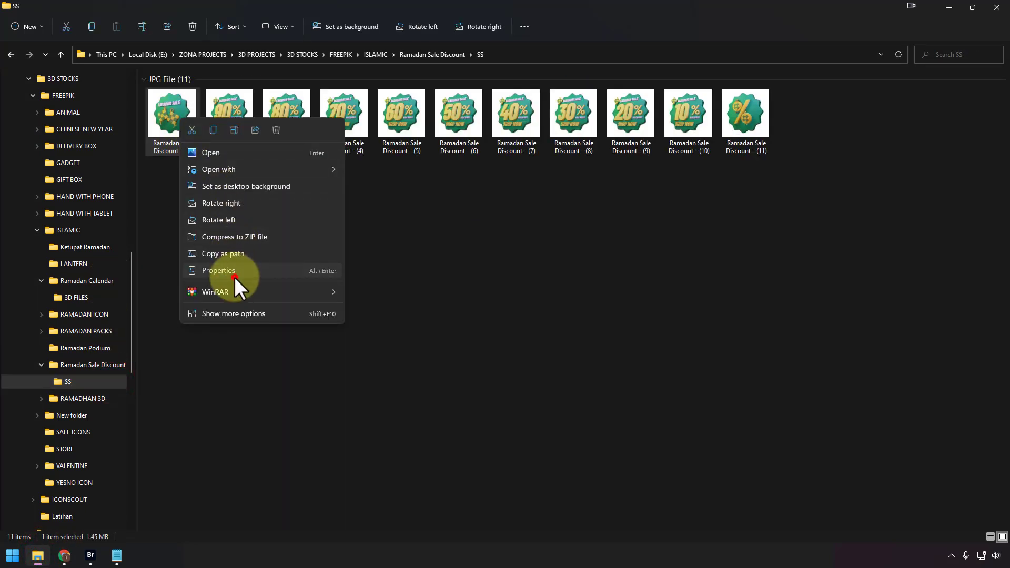
{"action": "left_click", "coordinate": [251, 142]}
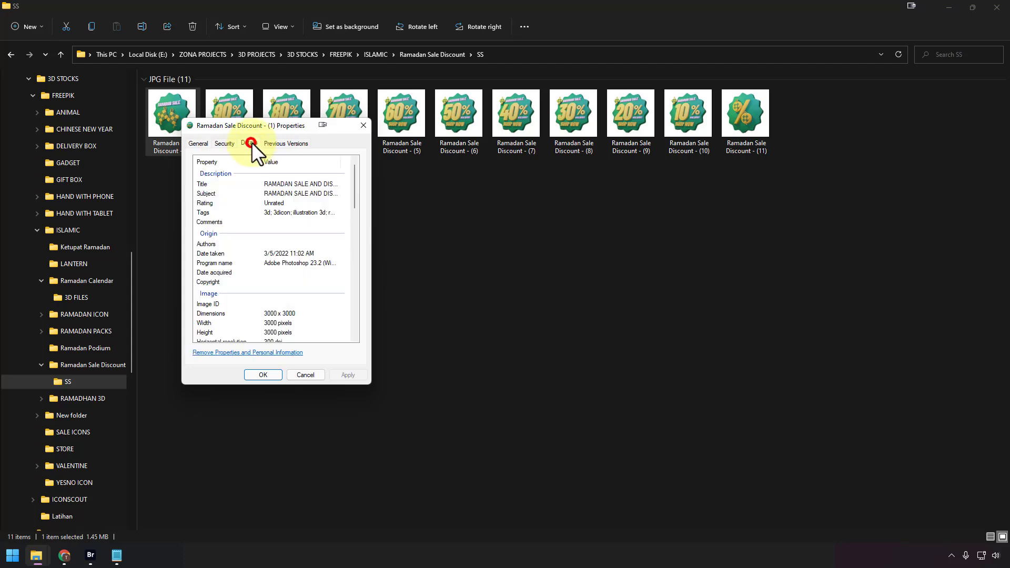
{"action": "left_click", "coordinate": [292, 213]}
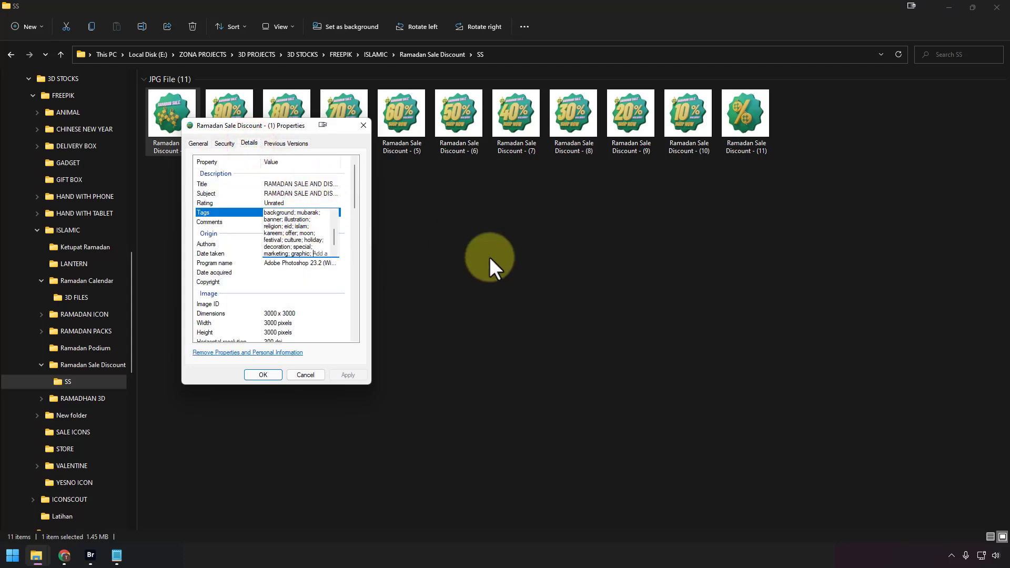
{"action": "left_click", "coordinate": [467, 331]}
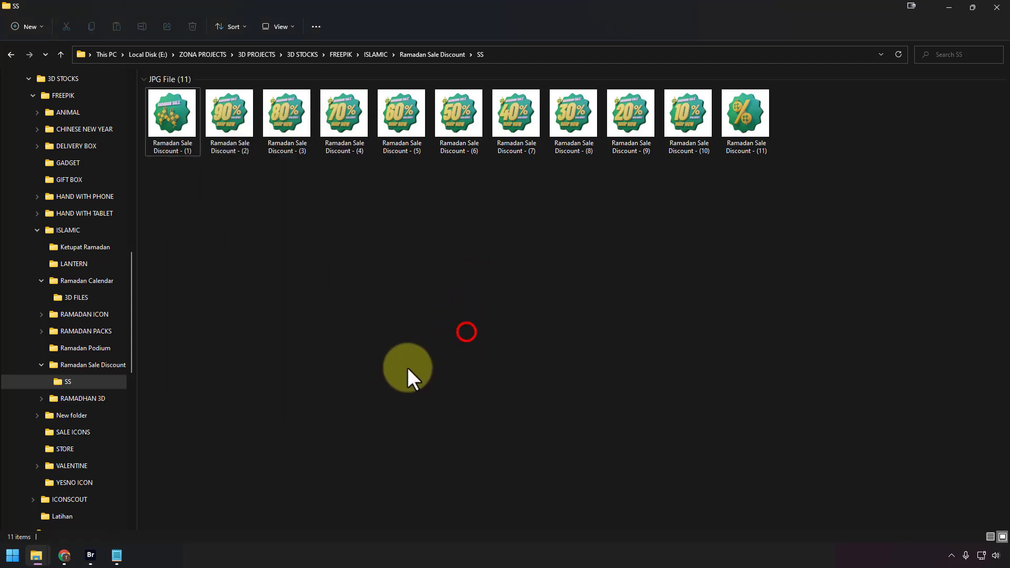
- Switch to Chrome and start a new content upload from Shutterstock's empty To submit list
{"action": "left_click", "coordinate": [64, 555]}
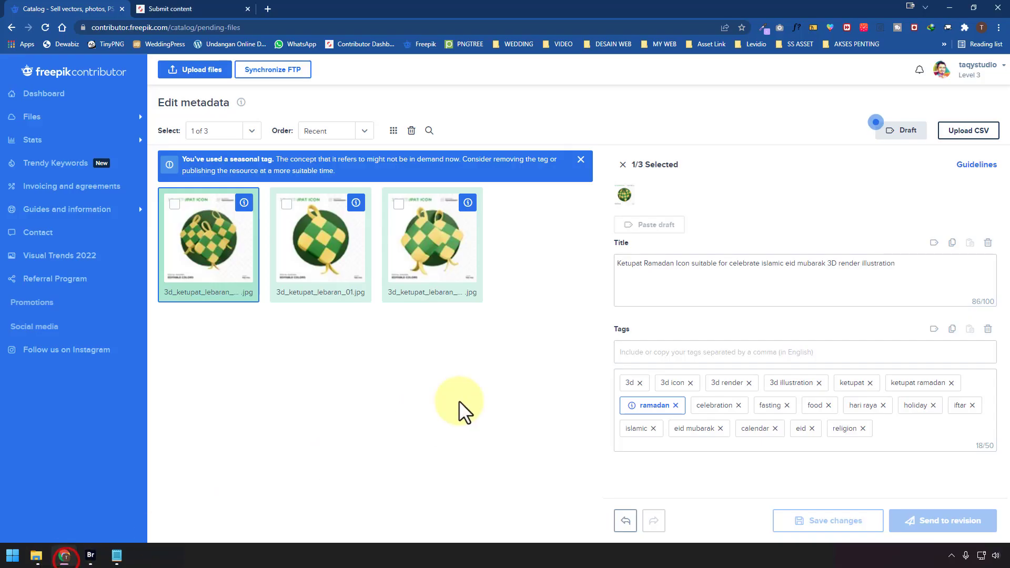
{"action": "left_click", "coordinate": [213, 8]}
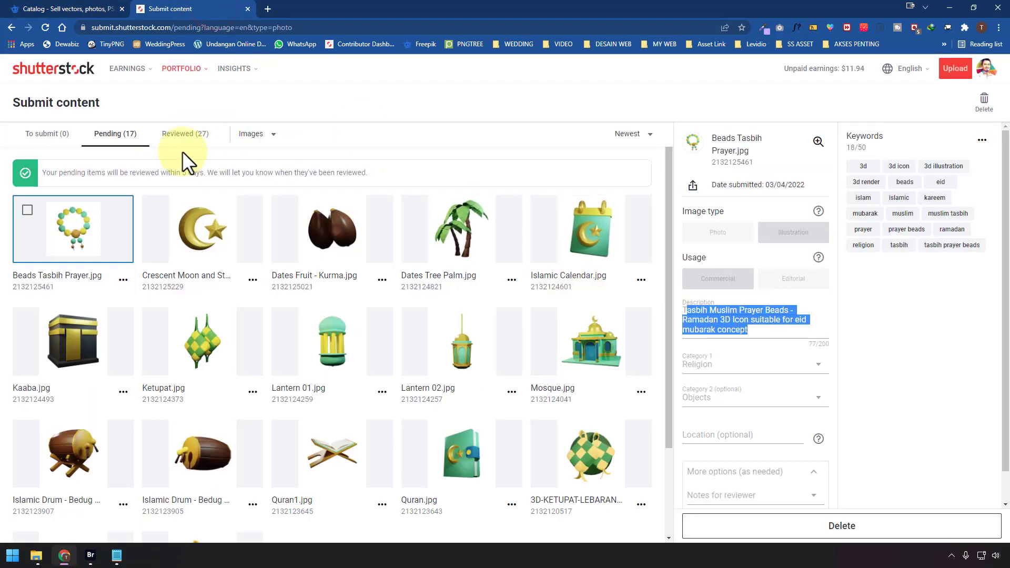
{"action": "left_click", "coordinate": [50, 136]}
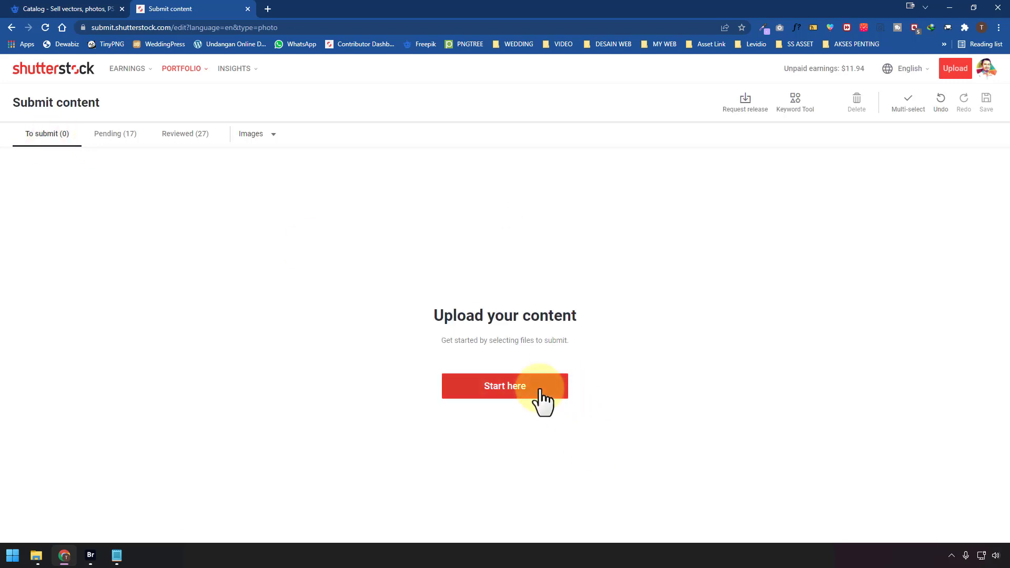
{"action": "left_click", "coordinate": [540, 390]}
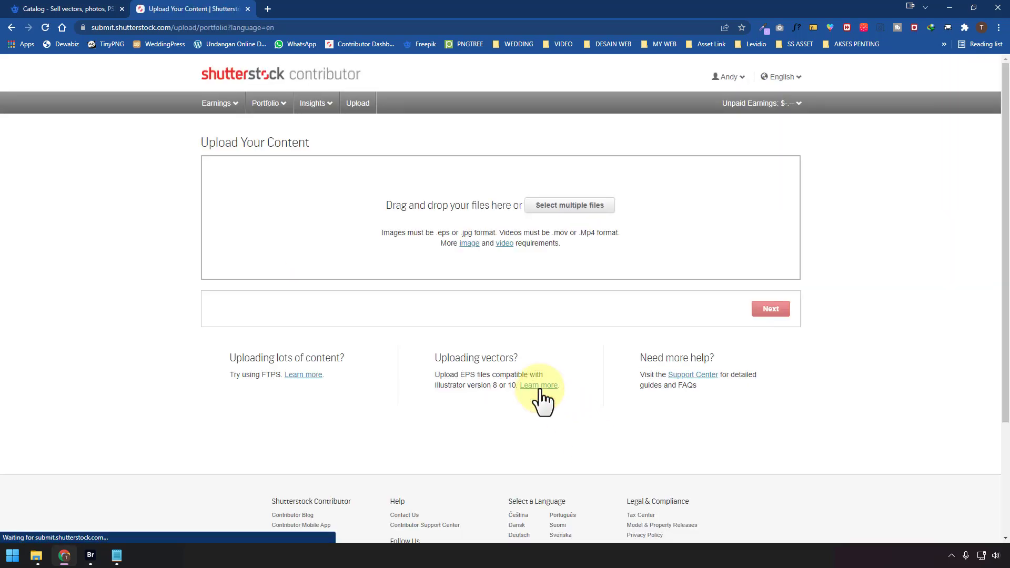
- Close the image's properties dialog and shrink the File Explorer window so the Shutterstock upload area is exposed beside it
{"action": "mouse_move", "coordinate": [36, 555]}
{"action": "left_click", "coordinate": [126, 526]}
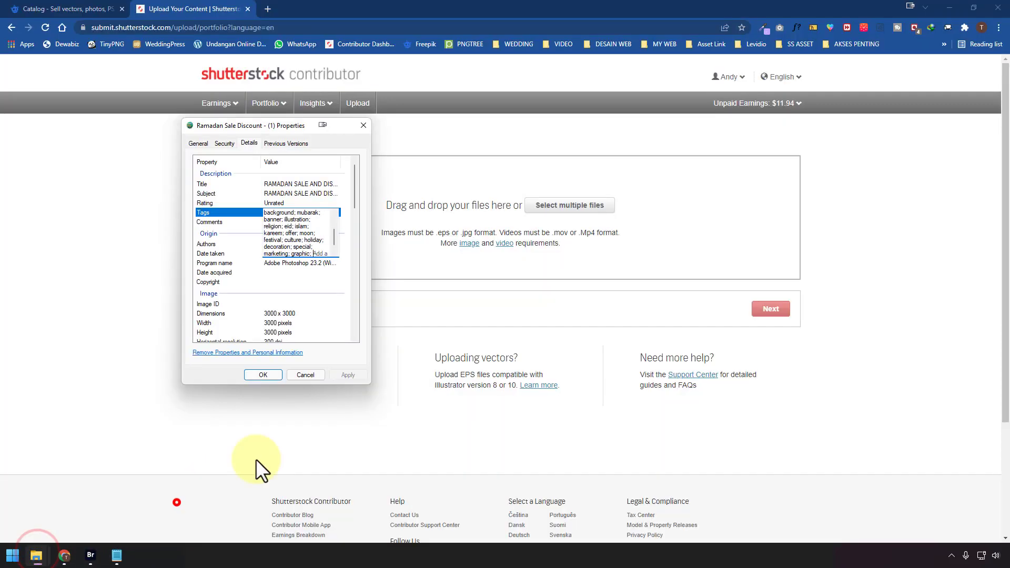
{"action": "left_click", "coordinate": [305, 374]}
{"action": "left_click", "coordinate": [36, 555]}
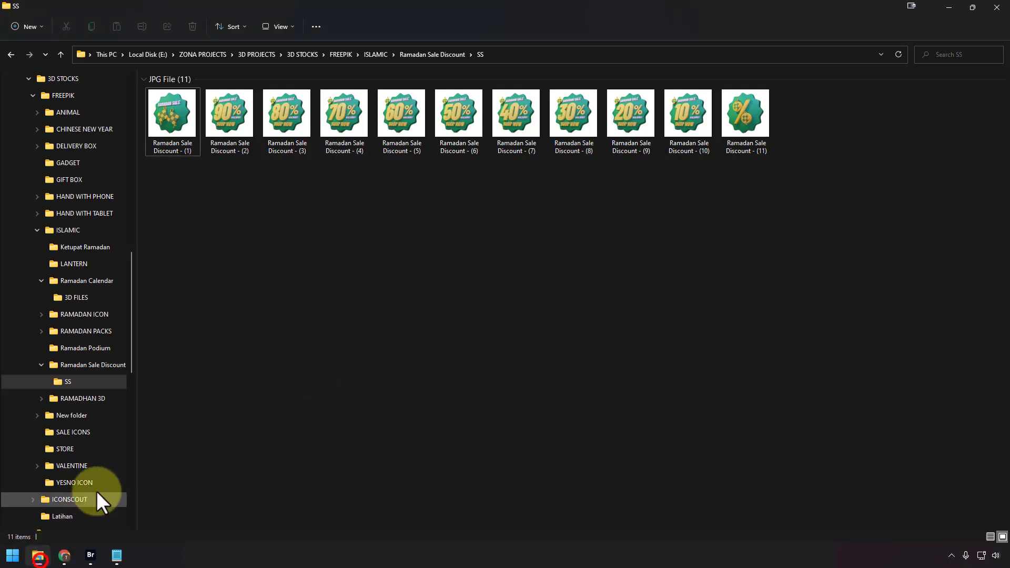
{"action": "left_click", "coordinate": [971, 12]}
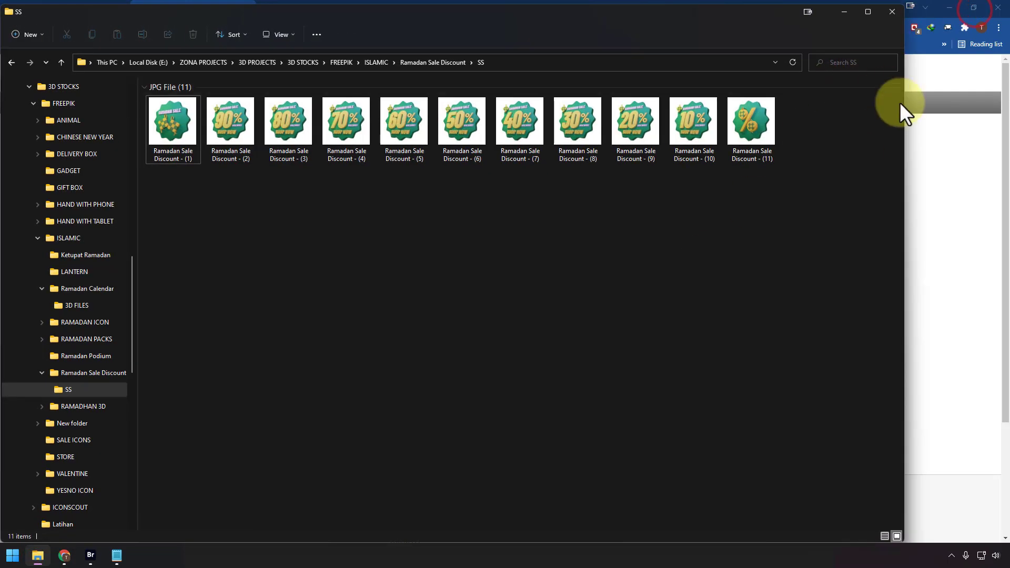
{"action": "left_click_drag", "start_coordinate": [905, 109], "coordinate": [473, 152]}
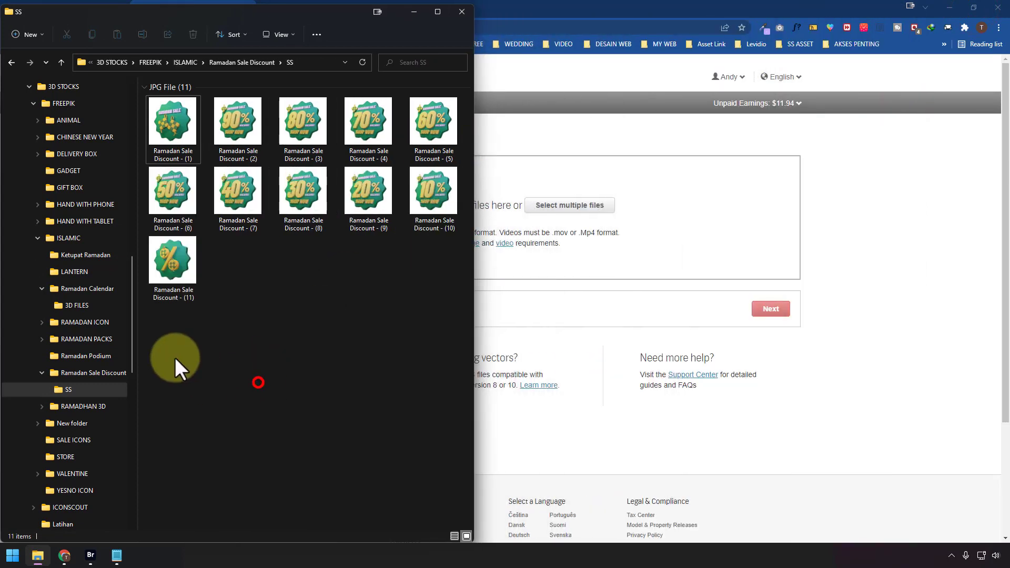
- Upload all 11 Ramadan Sale Discount images from the SS folder to Shutterstock and proceed to the list of items to submit
{"action": "left_click_drag", "start_coordinate": [164, 354], "coordinate": [425, 154]}
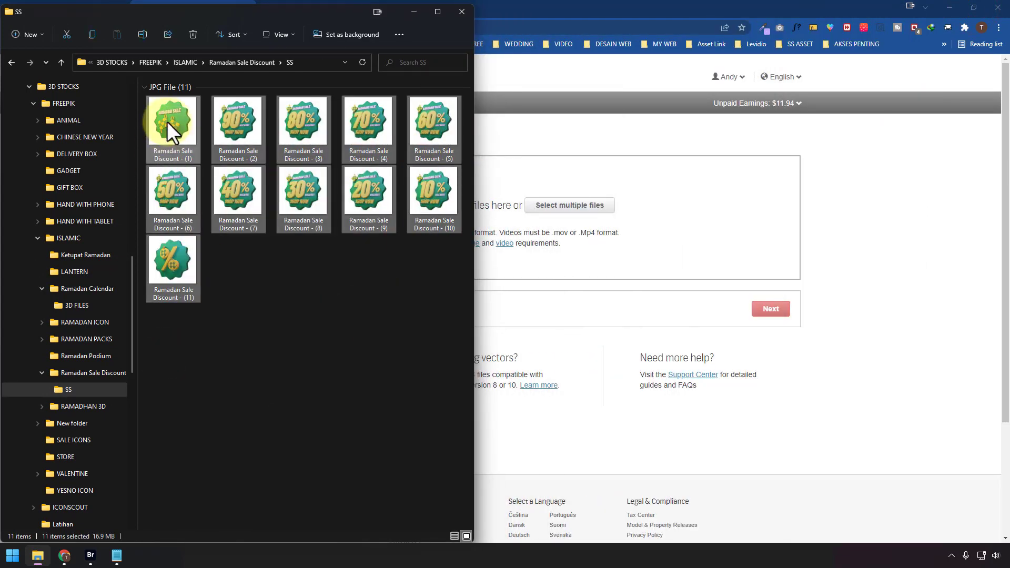
{"action": "left_click_drag", "start_coordinate": [168, 122], "coordinate": [557, 228]}
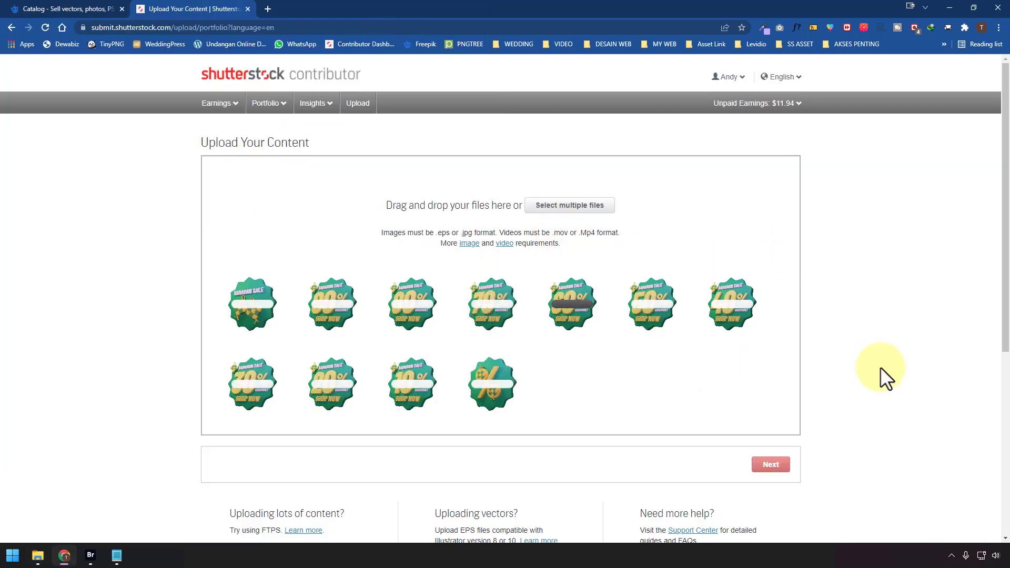
{"action": "scroll", "coordinate": [876, 373], "scroll_direction": "down", "scroll_amount": 1}
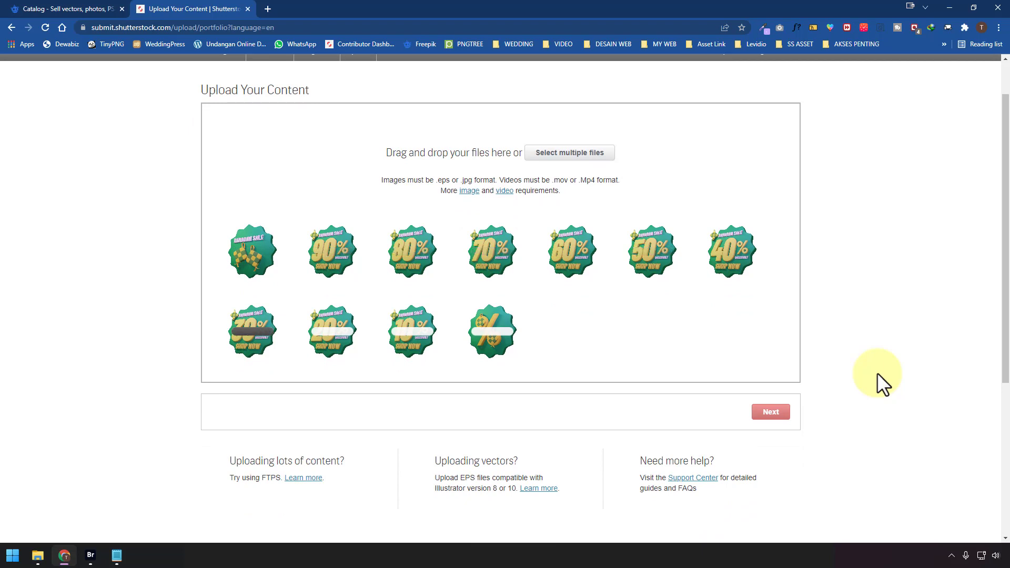
{"action": "left_click", "coordinate": [772, 412]}
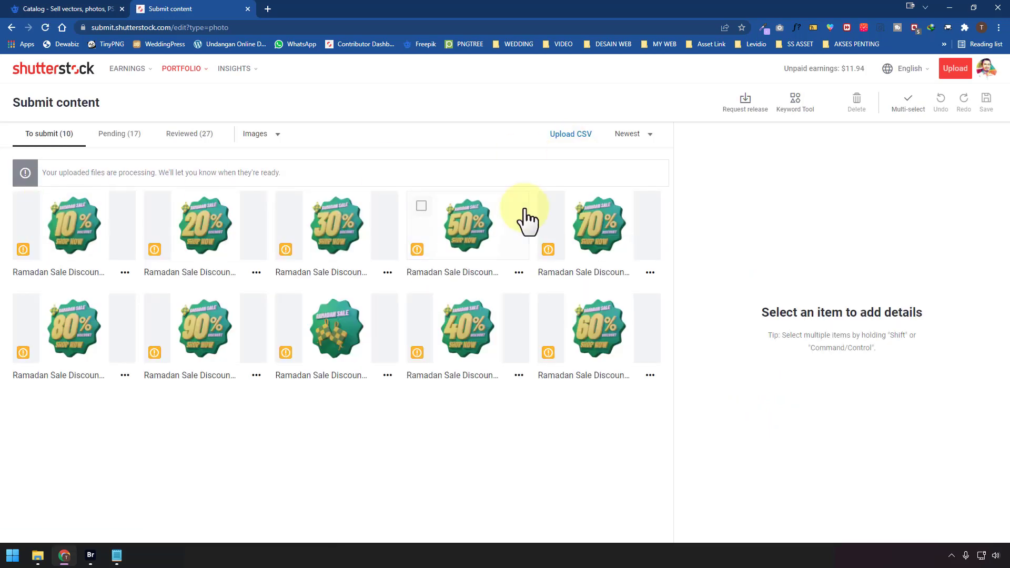
- Select all the uploaded Shutterstock items together and set their image type to Illustration
{"action": "left_click", "coordinate": [906, 104]}
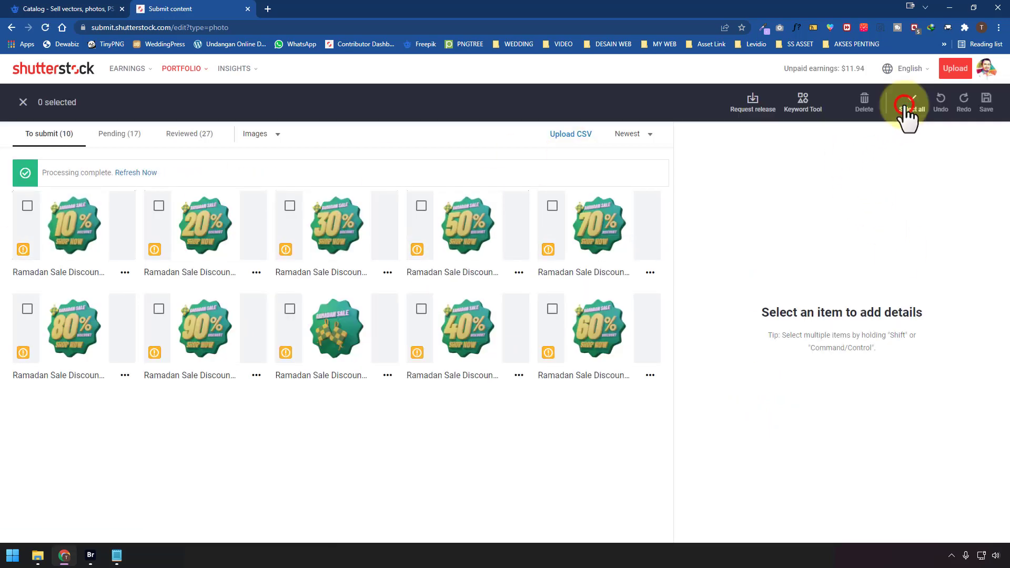
{"action": "left_click", "coordinate": [908, 111]}
{"action": "left_click", "coordinate": [803, 181]}
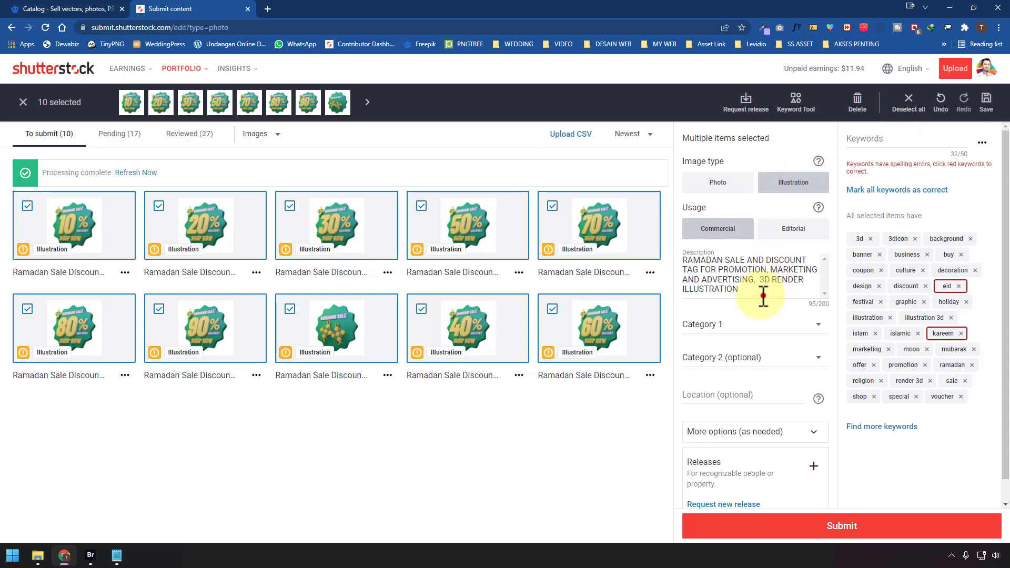
- Check the shared description of the selected Shutterstock items and mark all their flagged keywords as correct
{"action": "left_click_drag", "start_coordinate": [762, 294], "coordinate": [680, 254]}
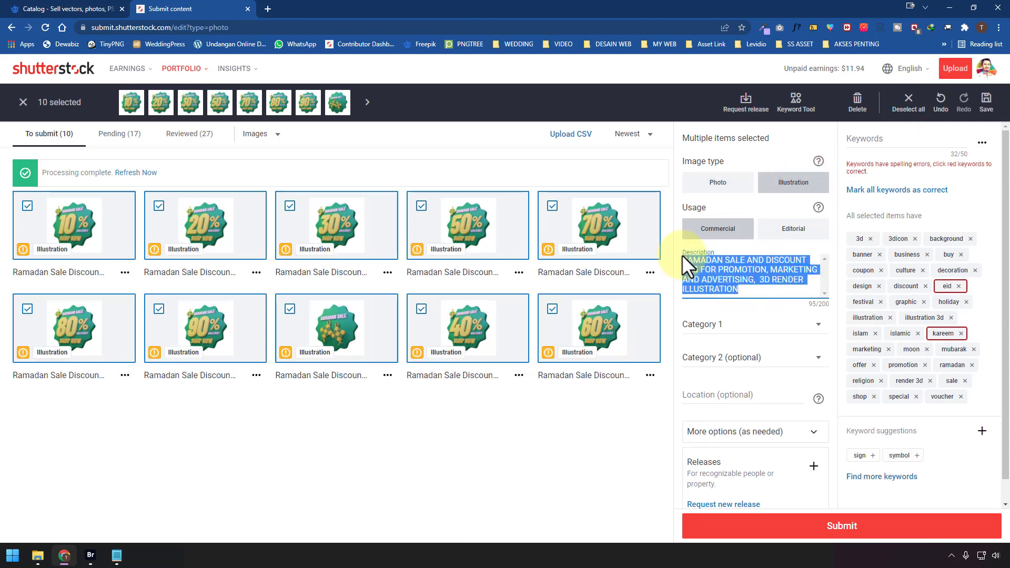
{"action": "scroll", "coordinate": [905, 221], "scroll_direction": "down", "scroll_amount": 1}
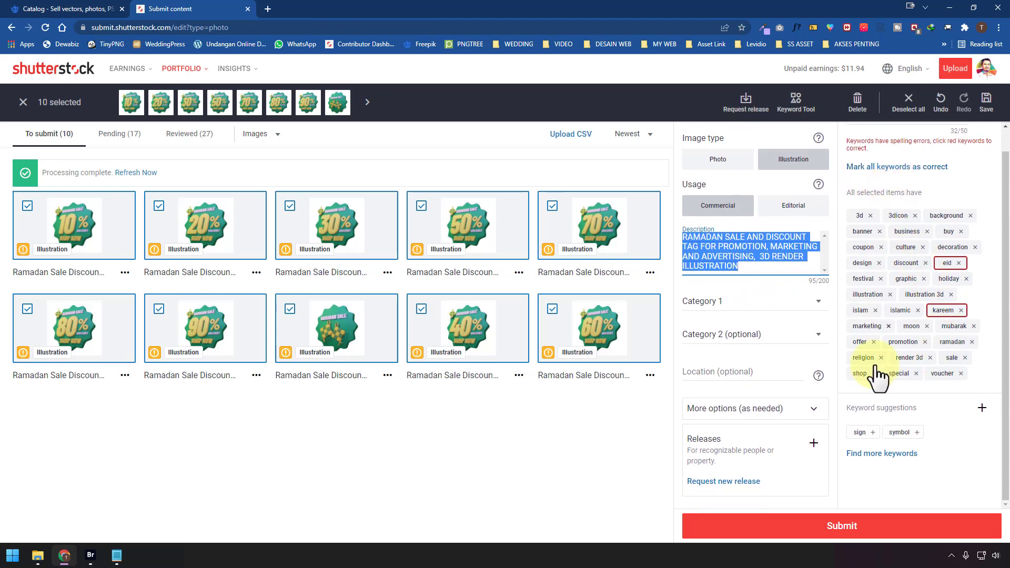
{"action": "left_click", "coordinate": [896, 166]}
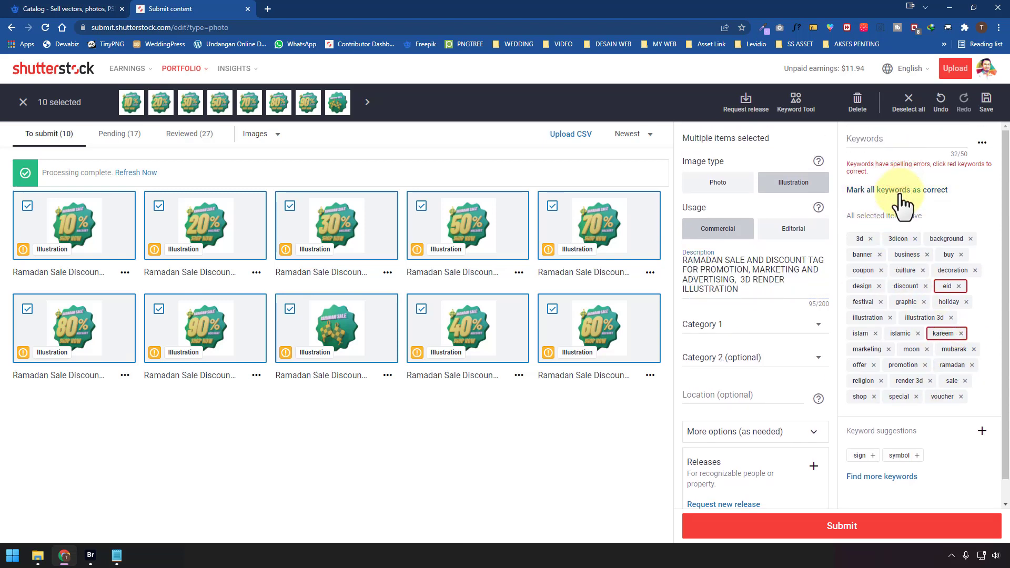
{"action": "left_click", "coordinate": [900, 196]}
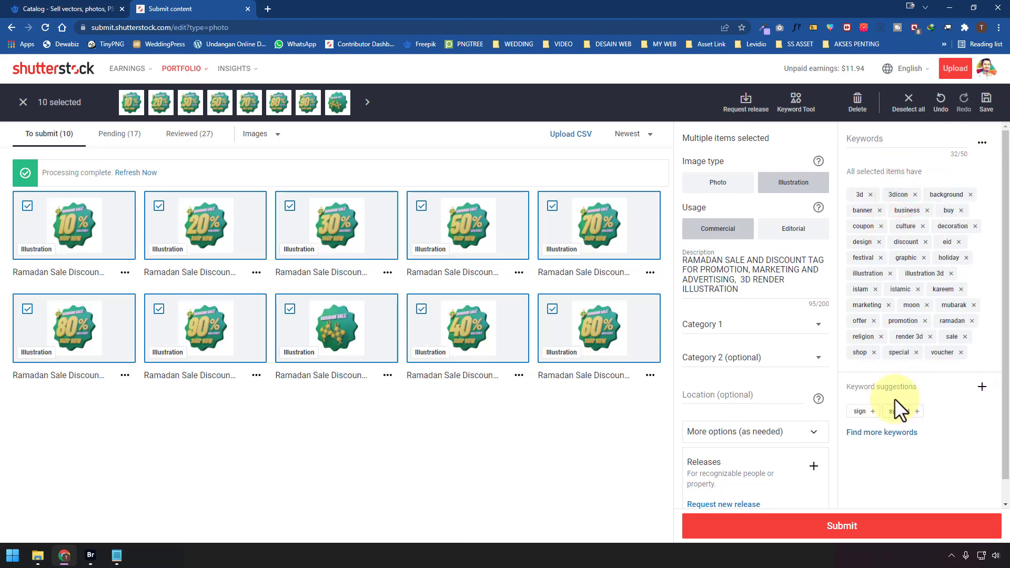
- Set Category 1 of the ten selected items to Objects
{"action": "left_click", "coordinate": [750, 334]}
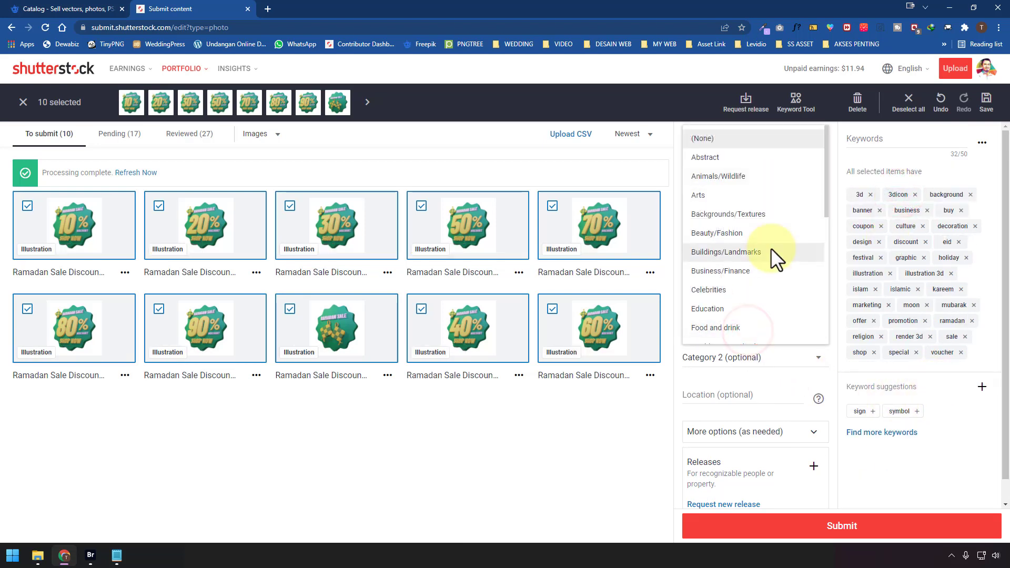
{"action": "scroll", "coordinate": [771, 248], "scroll_direction": "down", "scroll_amount": 4}
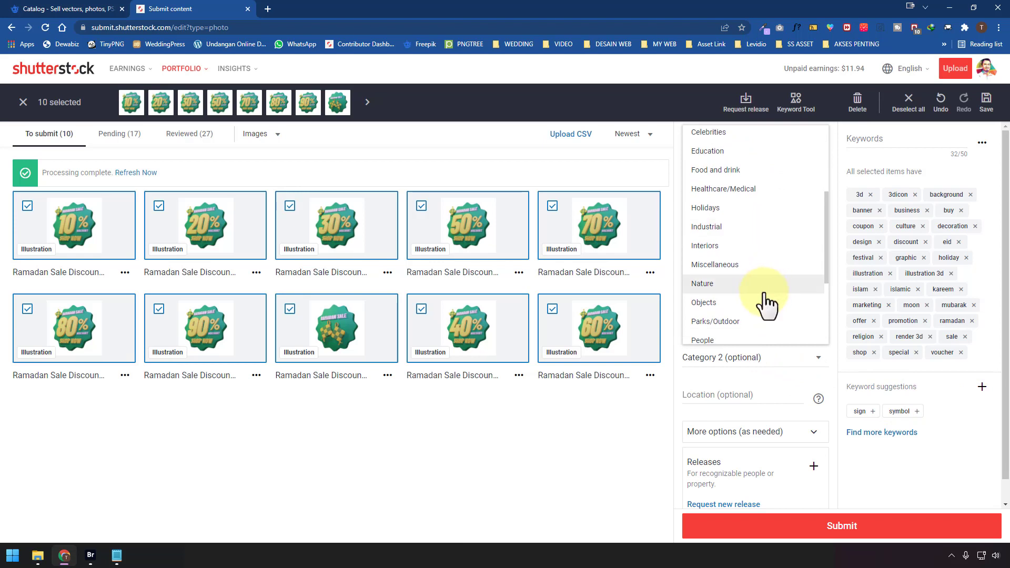
{"action": "scroll", "coordinate": [753, 321], "scroll_direction": "down", "scroll_amount": 3}
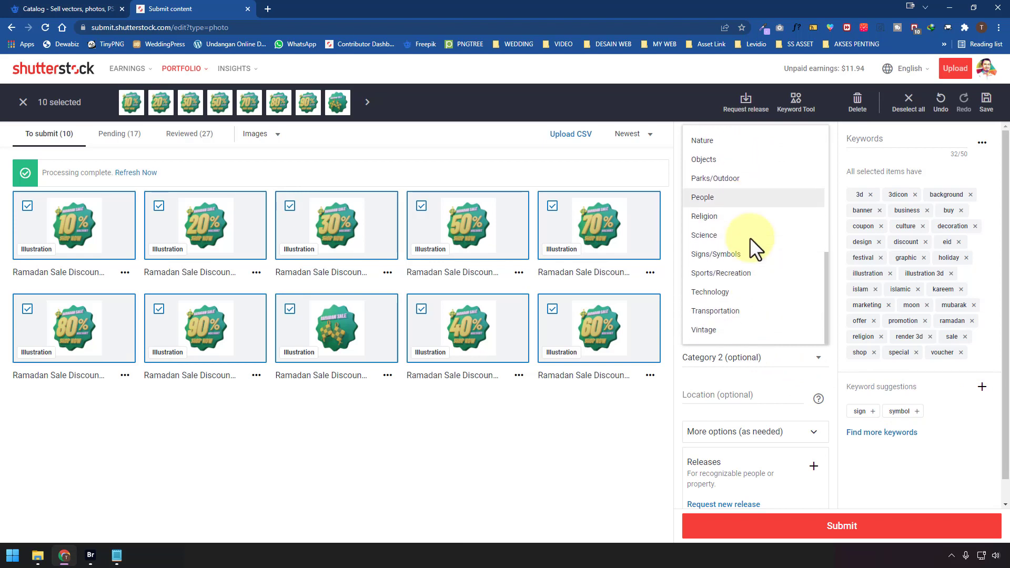
{"action": "left_click", "coordinate": [747, 156]}
- Set the optional Category 2 of the selected items to Signs/Symbols and submit them
{"action": "left_click", "coordinate": [758, 360]}
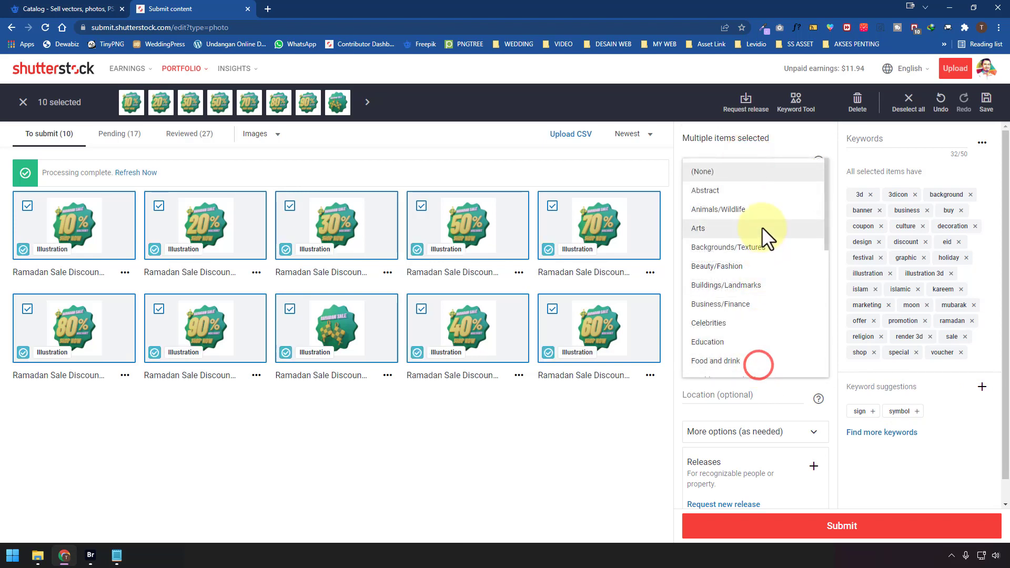
{"action": "scroll", "coordinate": [765, 265], "scroll_direction": "down", "scroll_amount": 3}
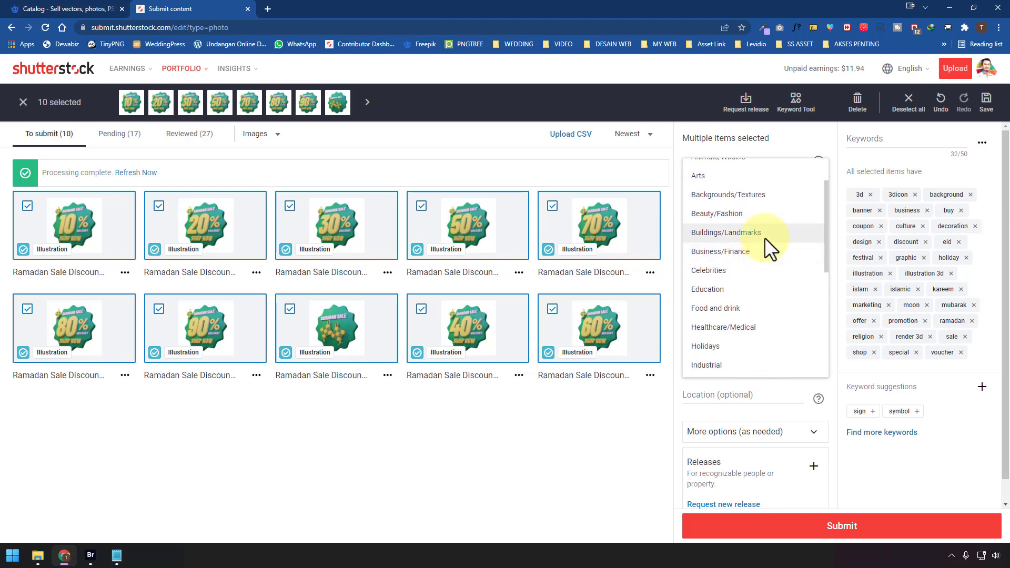
{"action": "scroll", "coordinate": [761, 266], "scroll_direction": "down", "scroll_amount": 3}
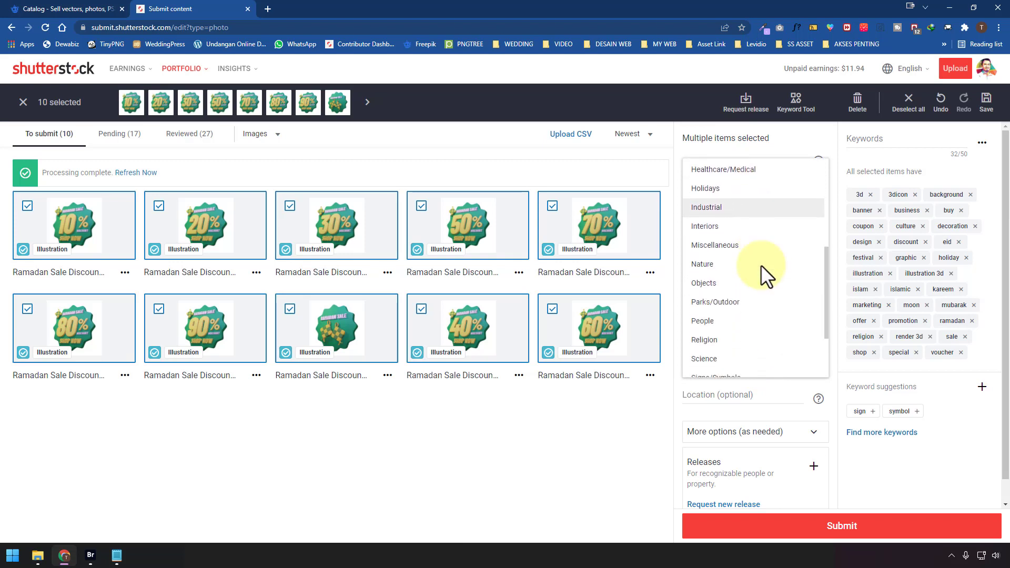
{"action": "scroll", "coordinate": [760, 264], "scroll_direction": "down", "scroll_amount": 3}
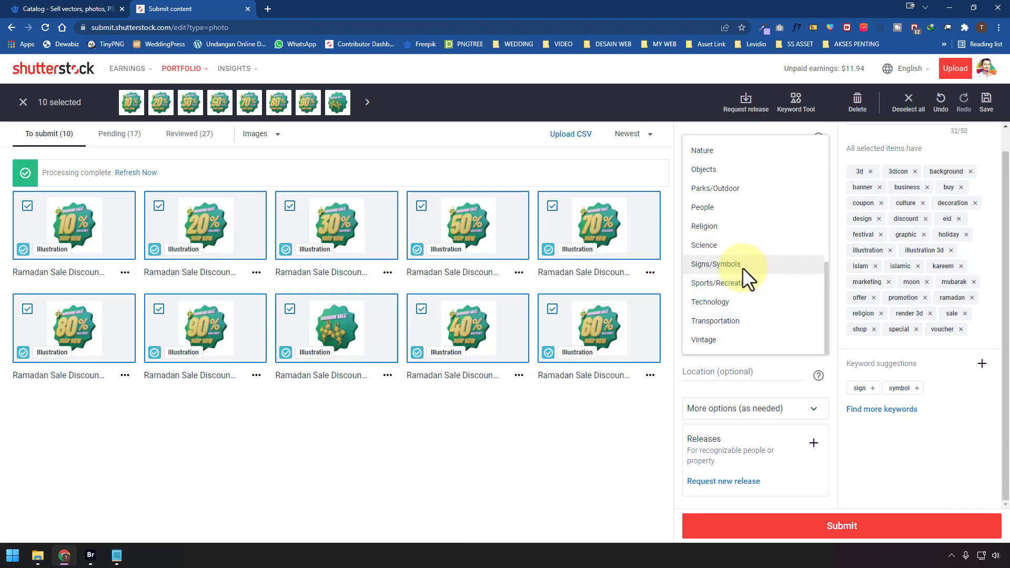
{"action": "left_click", "coordinate": [744, 266]}
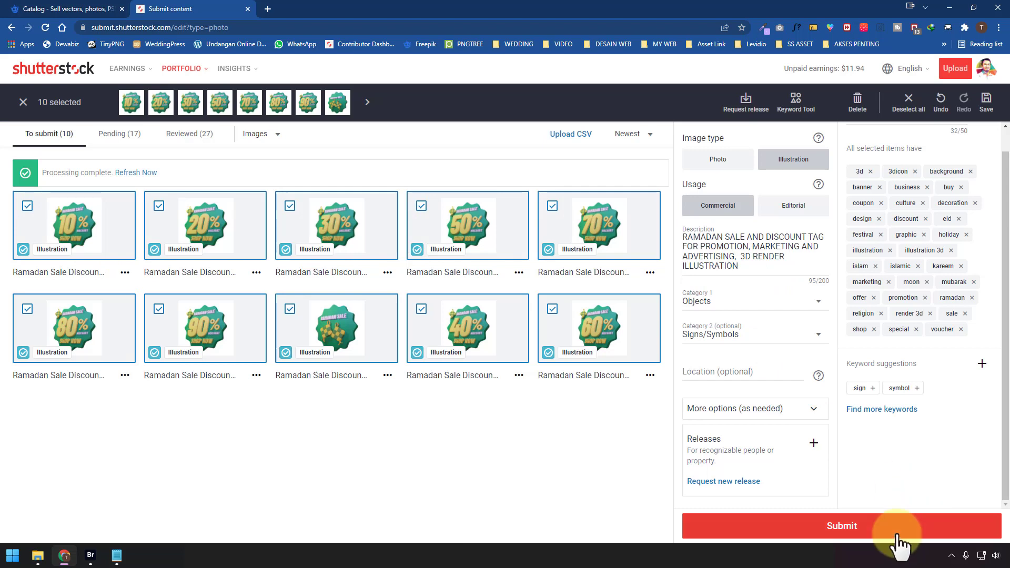
{"action": "left_click", "coordinate": [830, 532]}
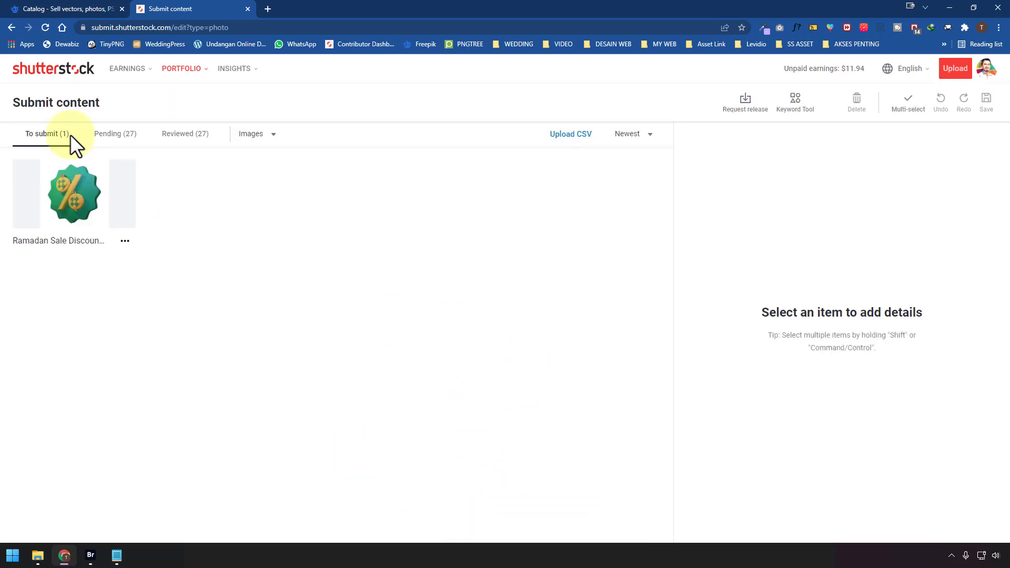
- Reload the Submit content page and check the Pending list before returning to the To submit list
{"action": "left_click", "coordinate": [45, 27]}
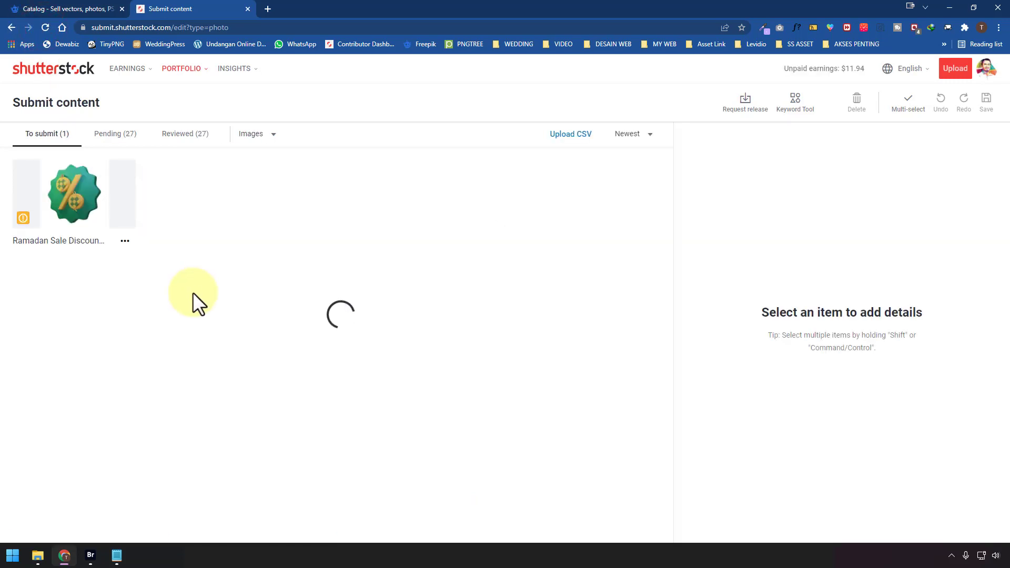
{"action": "left_click", "coordinate": [124, 132]}
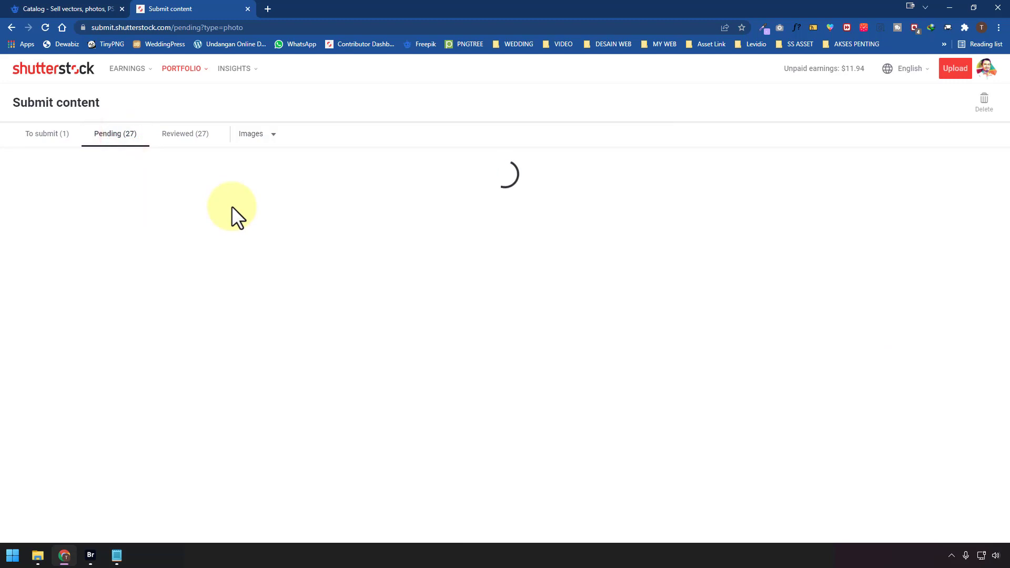
{"action": "left_click", "coordinate": [42, 134]}
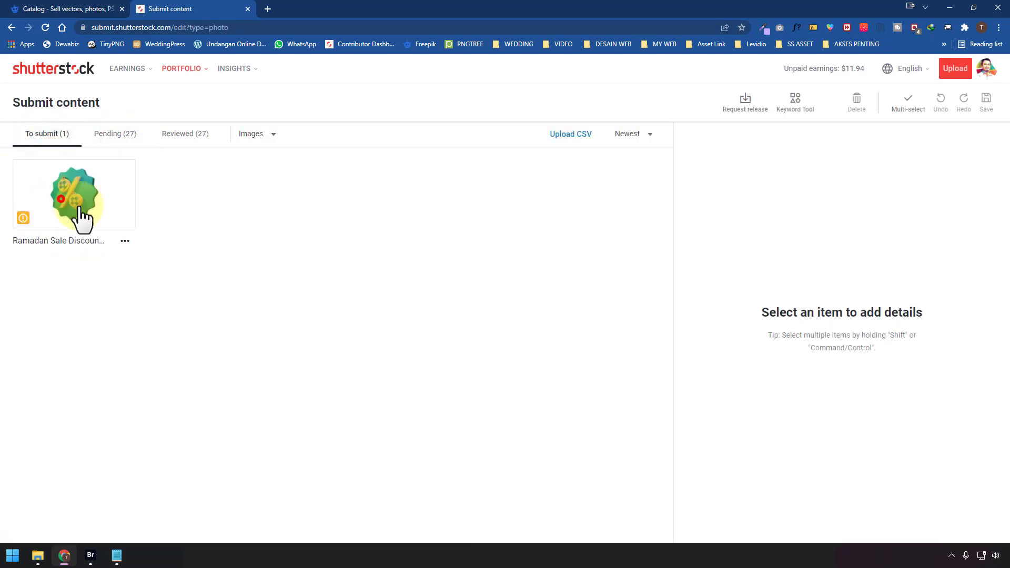
- Set the remaining Ramadan Sale Discount - (11).jpg to Illustration, with Category 1 Objects and Category 2 Signs/Symbols
{"action": "left_click", "coordinate": [74, 203]}
{"action": "left_click", "coordinate": [785, 203]}
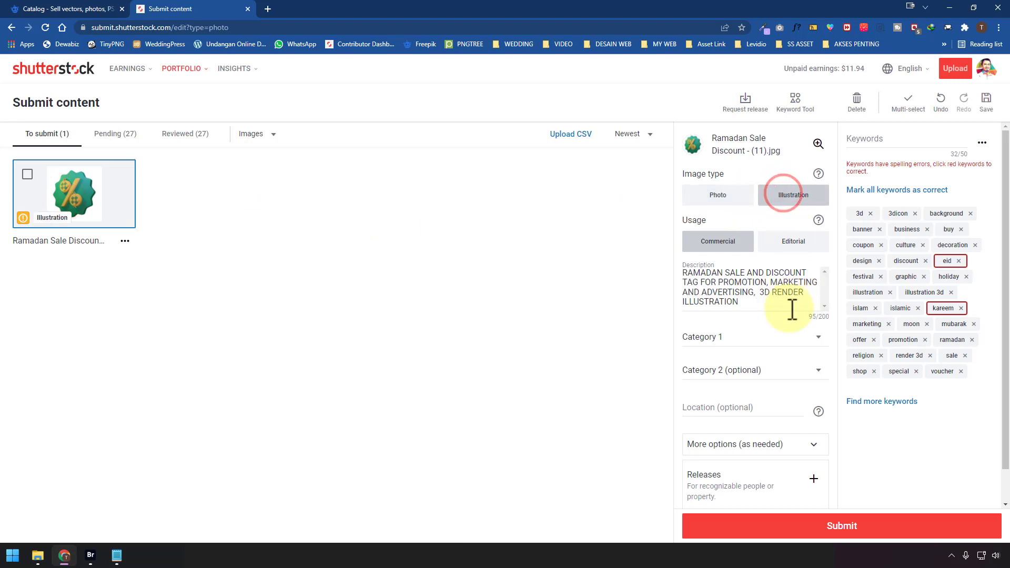
{"action": "left_click", "coordinate": [744, 336]}
{"action": "scroll", "coordinate": [751, 302], "scroll_direction": "down", "scroll_amount": 6}
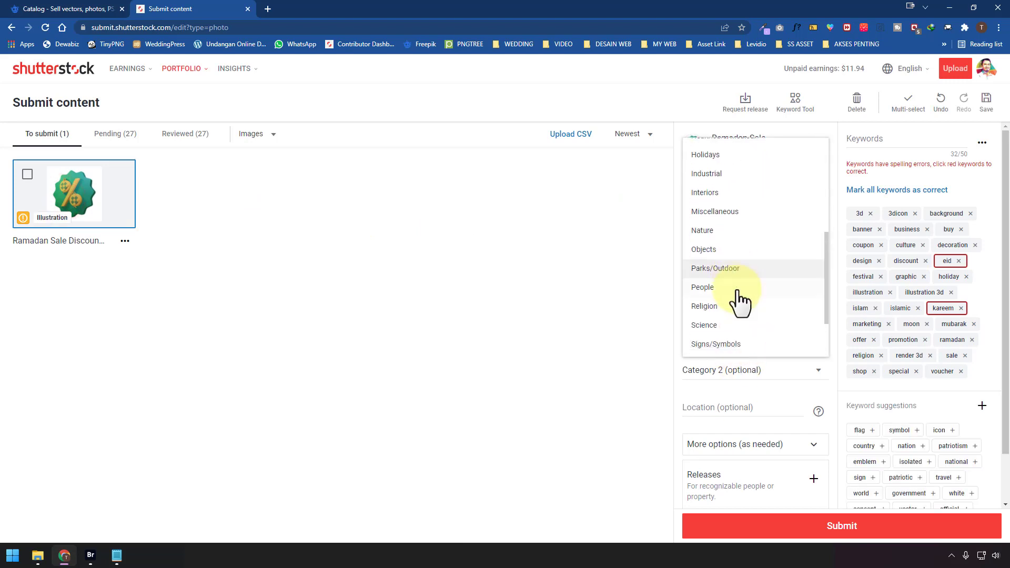
{"action": "left_click", "coordinate": [751, 214]}
{"action": "left_click", "coordinate": [743, 371]}
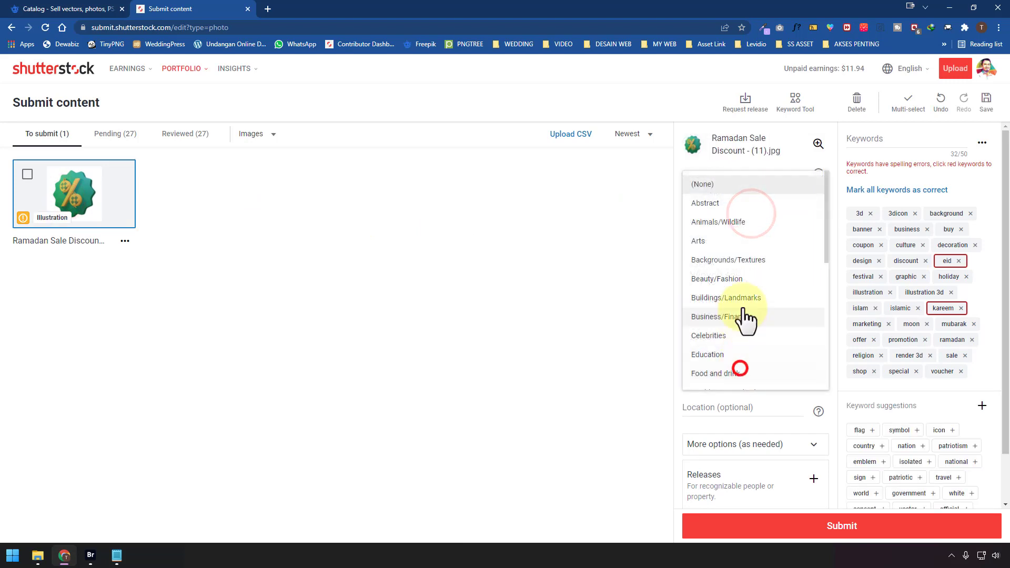
{"action": "scroll", "coordinate": [744, 323], "scroll_direction": "down", "scroll_amount": 4}
{"action": "scroll", "coordinate": [744, 342], "scroll_direction": "down", "scroll_amount": 2}
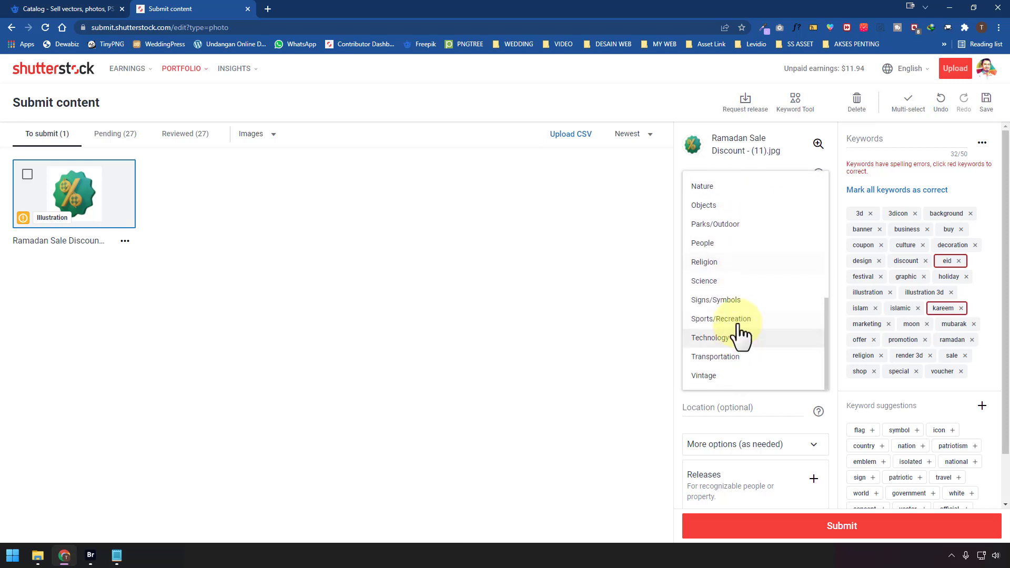
{"action": "left_click", "coordinate": [752, 296]}
- Mark all keywords of the remaining image as correct and submit it
{"action": "left_click", "coordinate": [924, 193]}
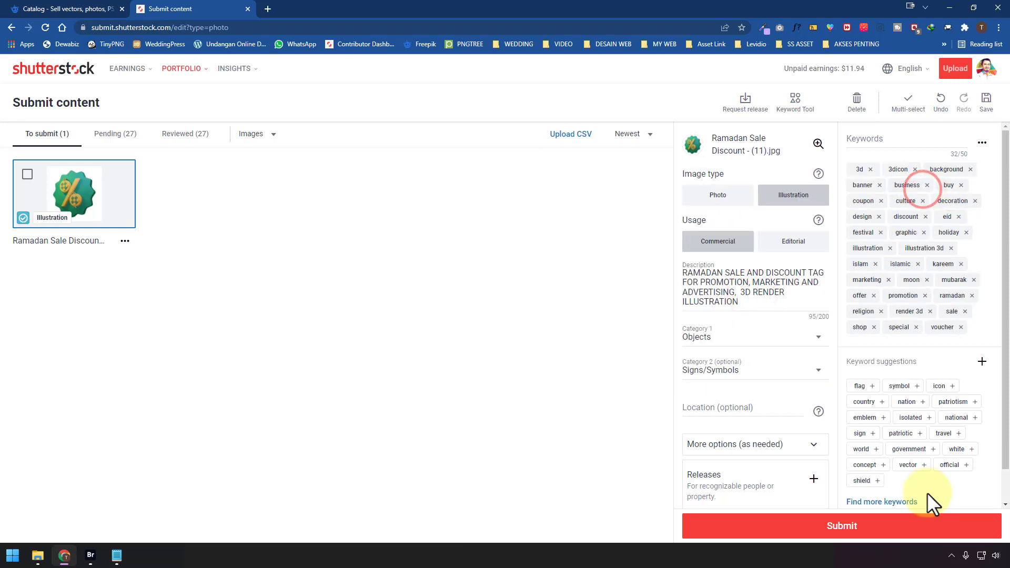
{"action": "left_click", "coordinate": [894, 526]}
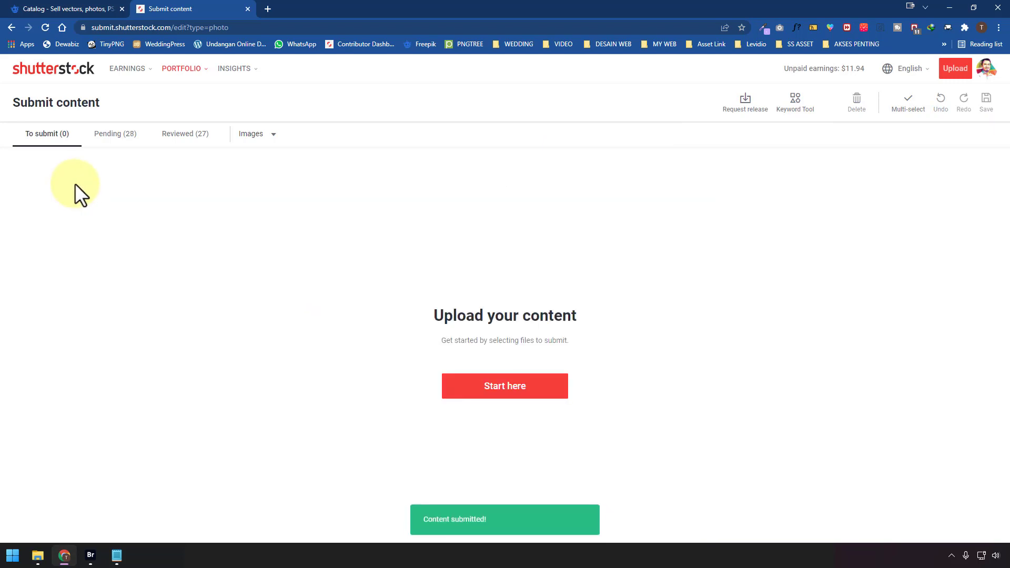
- Open the Pending list and check the submitted images and the notice about the review time
{"action": "left_click", "coordinate": [113, 138]}
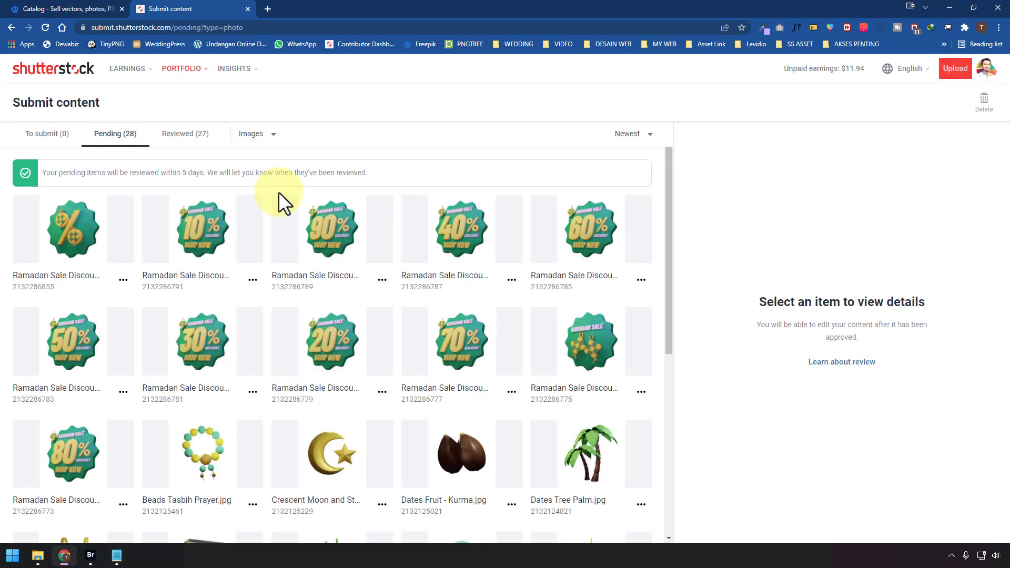
{"action": "left_click_drag", "start_coordinate": [376, 173], "coordinate": [70, 169]}
{"action": "left_click", "coordinate": [117, 167]}
{"action": "mouse_move", "coordinate": [575, 214]}
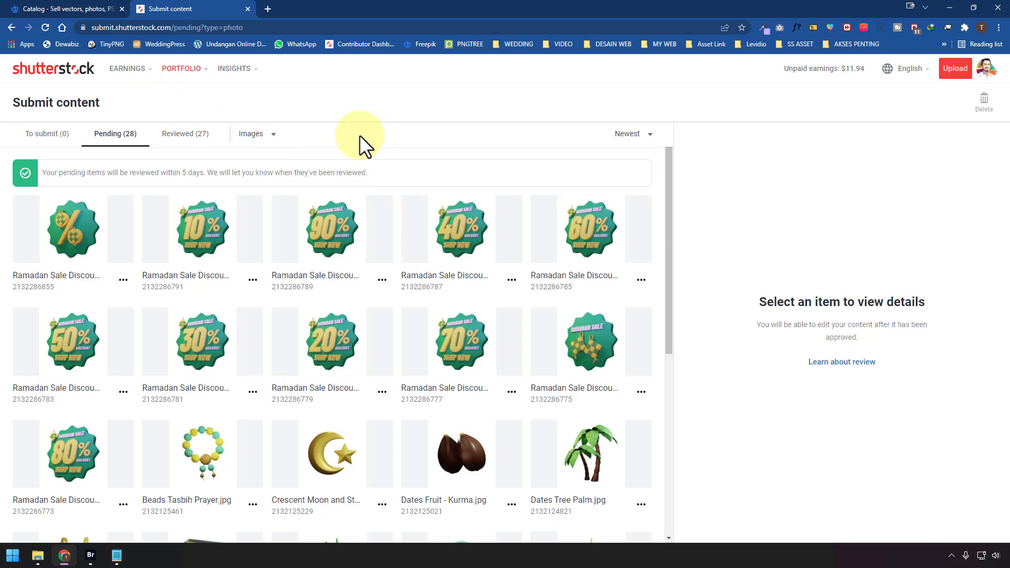
- Look at the Freepik Contributor metadata page in the other browser tab, and switch to Adobe Bridge
{"action": "left_click", "coordinate": [65, 9]}
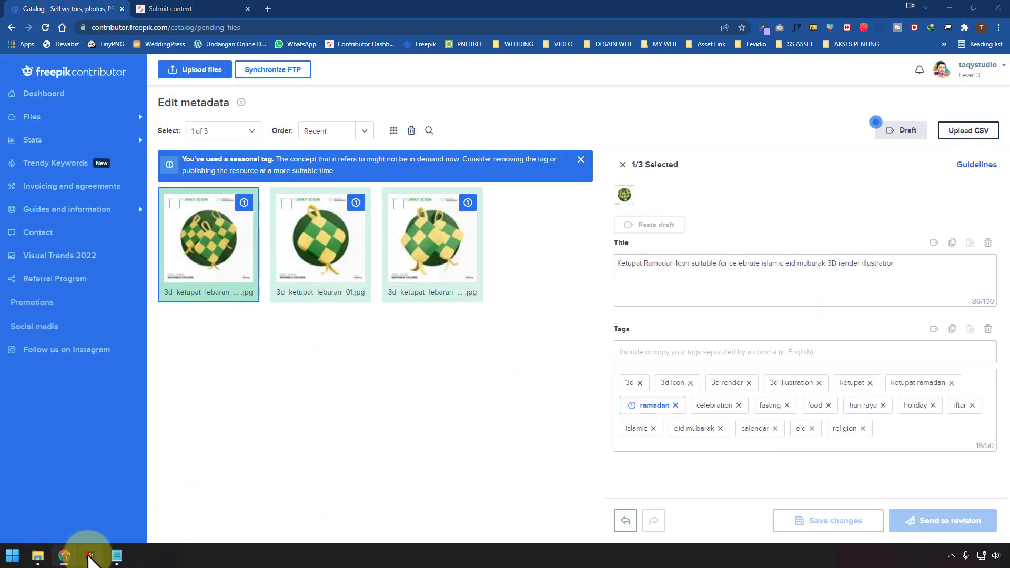
{"action": "left_click", "coordinate": [90, 555]}
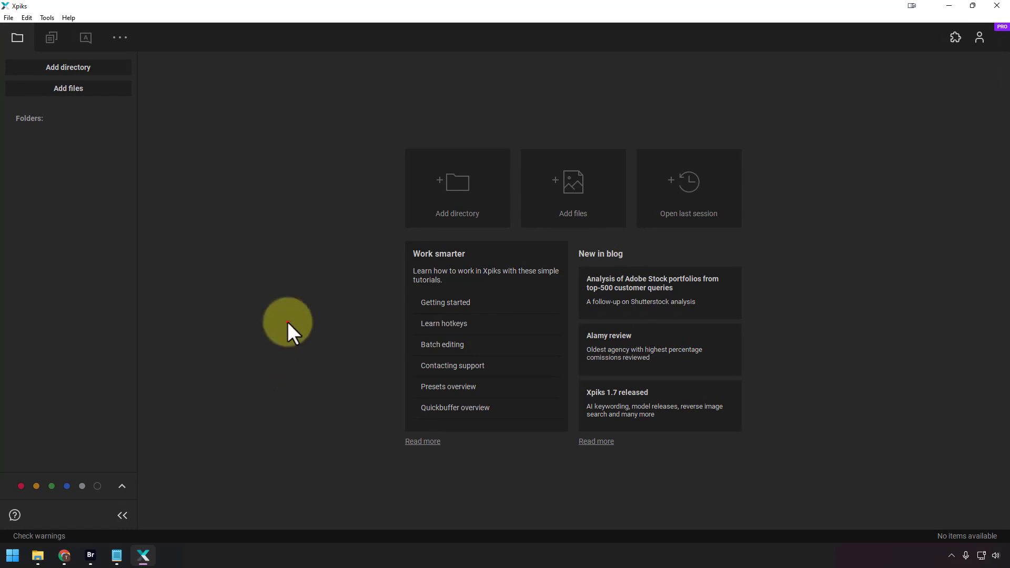
- Close Xpiks without adding a directory and clear the file selection in Adobe Bridge's SS folder
{"action": "left_click", "coordinate": [81, 67]}
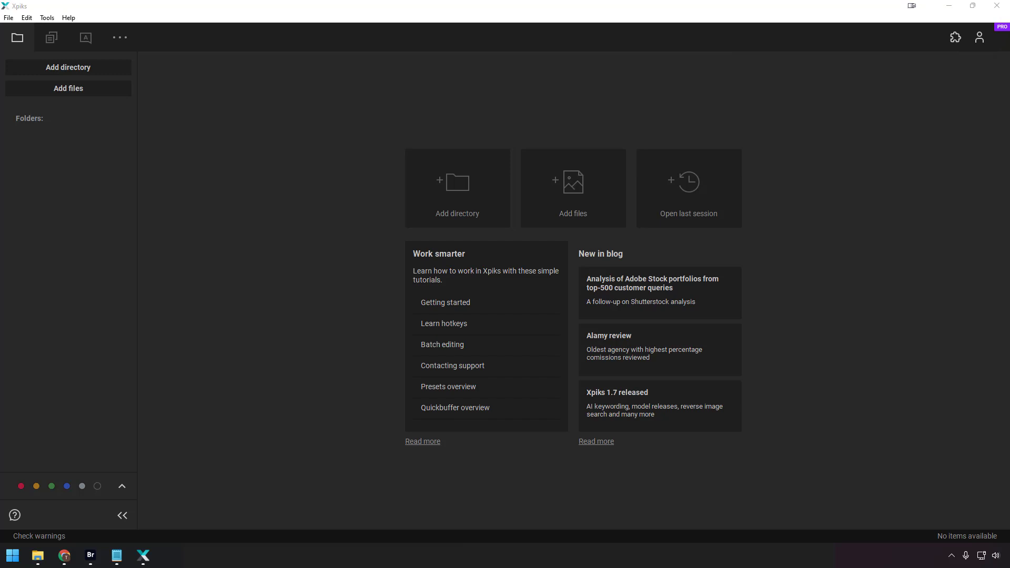
{"action": "left_click", "coordinate": [996, 5]}
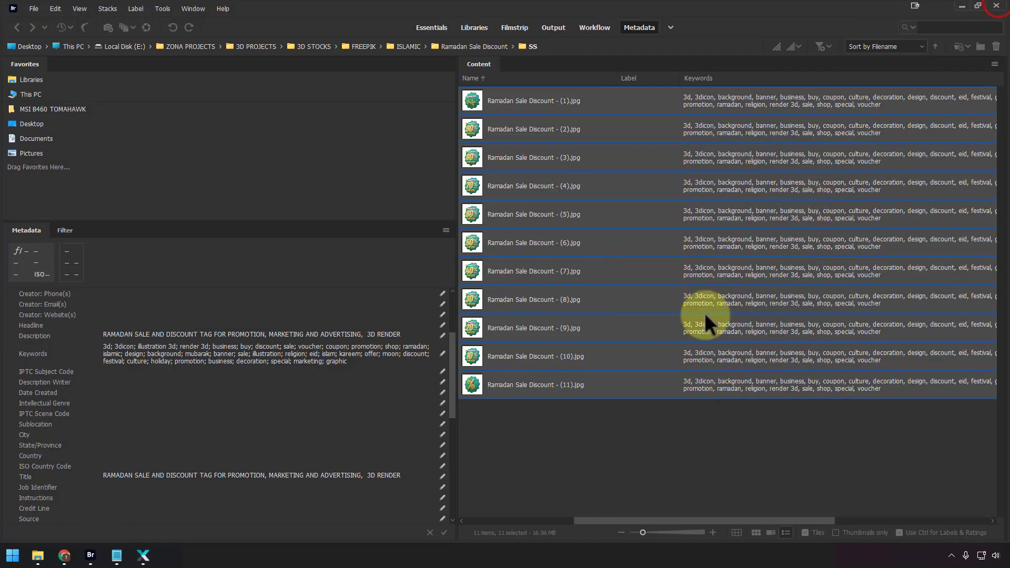
{"action": "left_click", "coordinate": [592, 457]}
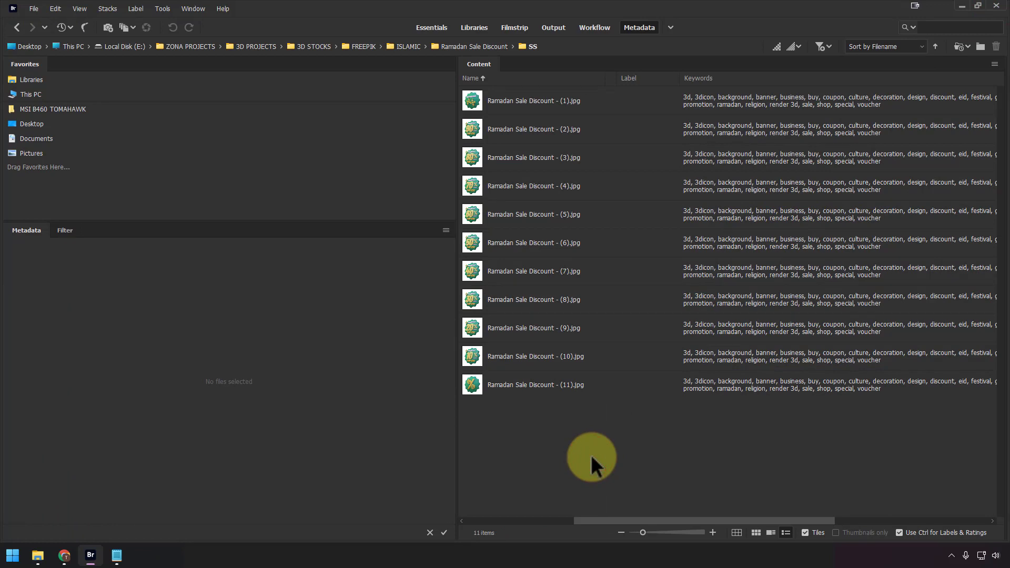